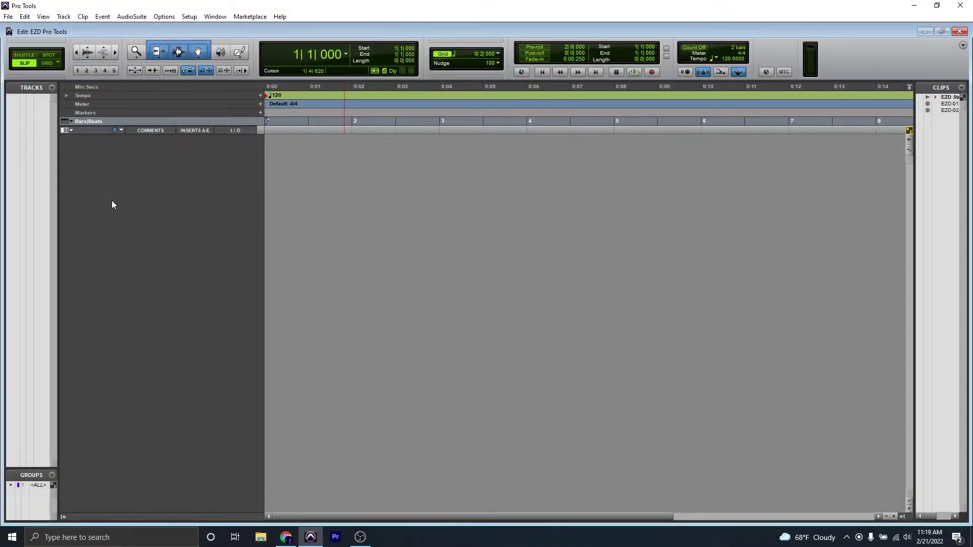
Create one new stereo instrument track
click(65, 17)
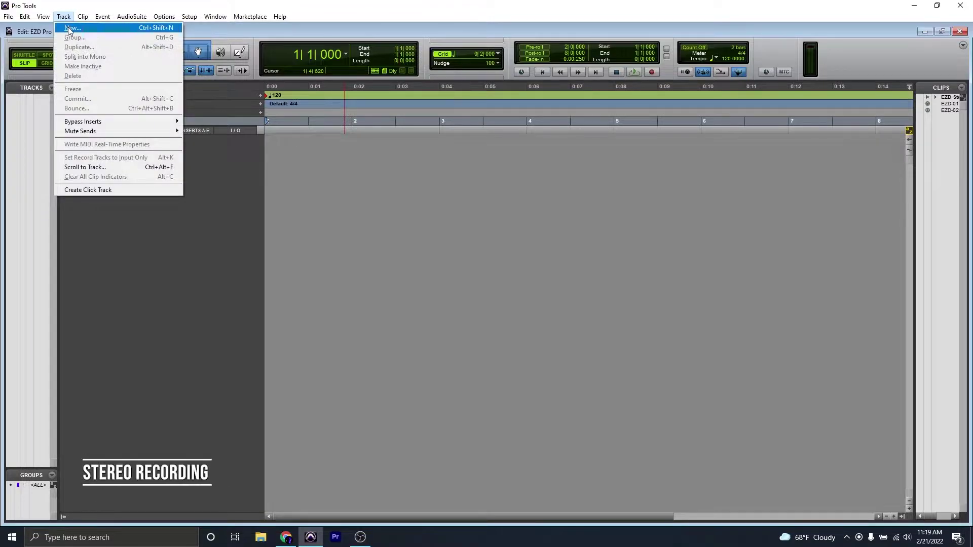
click(71, 28)
click(438, 184)
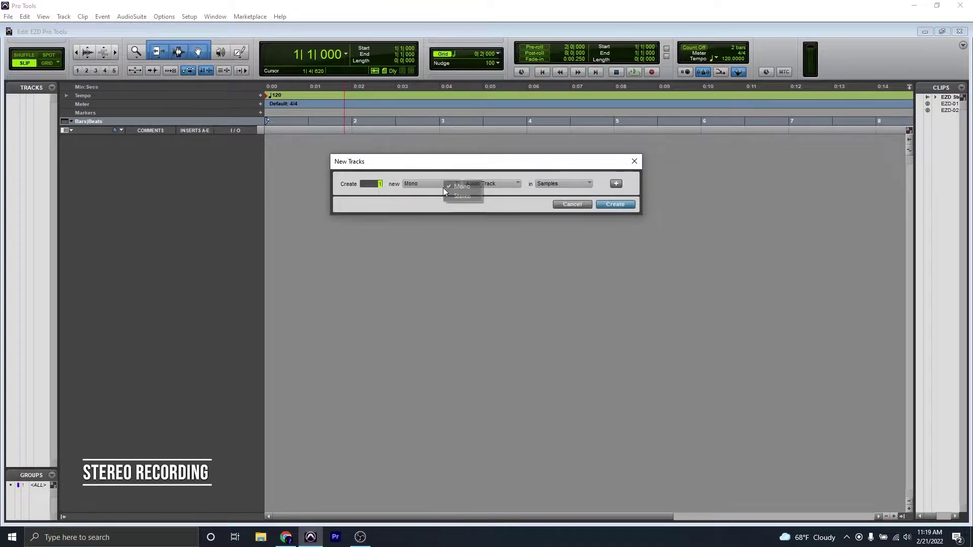
click(461, 196)
click(479, 184)
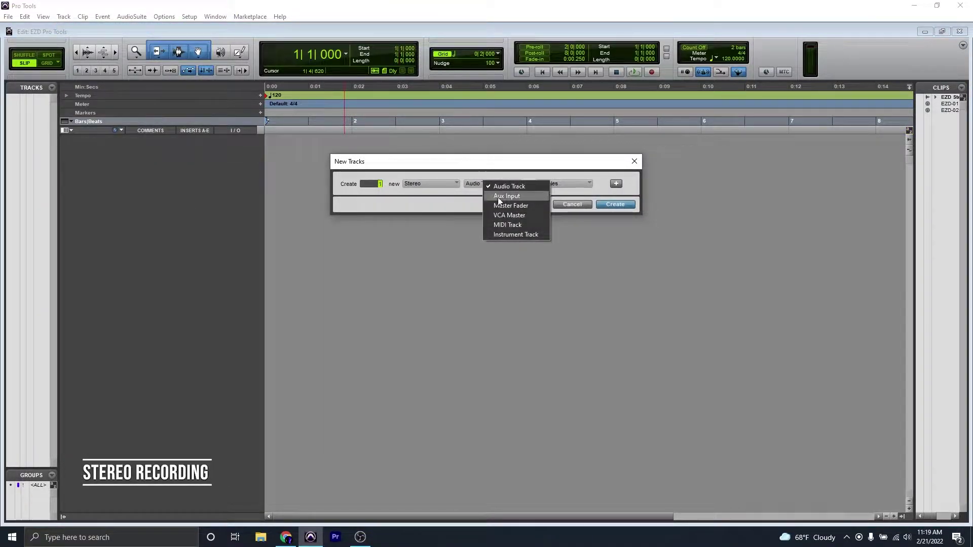
click(519, 232)
click(612, 205)
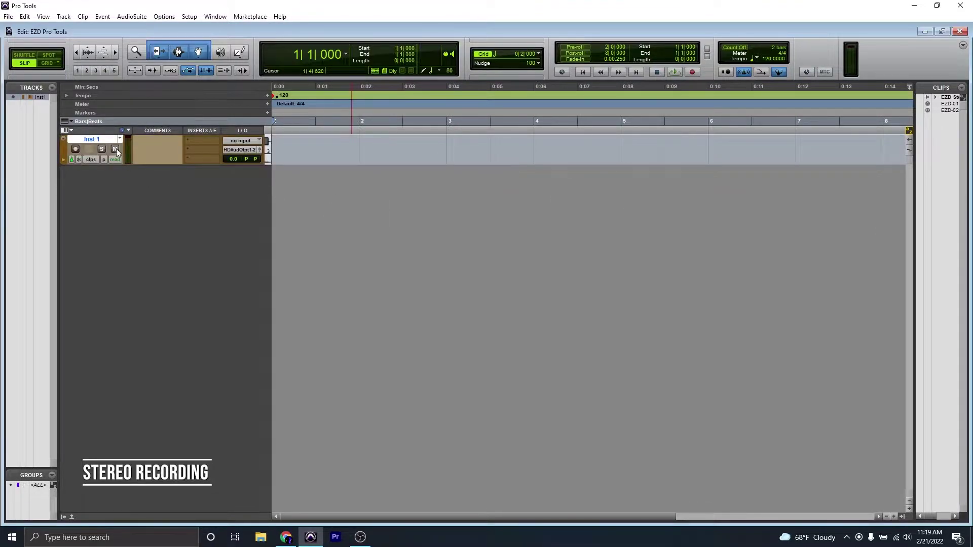
Rename the new track to EZD and make it taller
double_click(97, 141)
text(EZD)
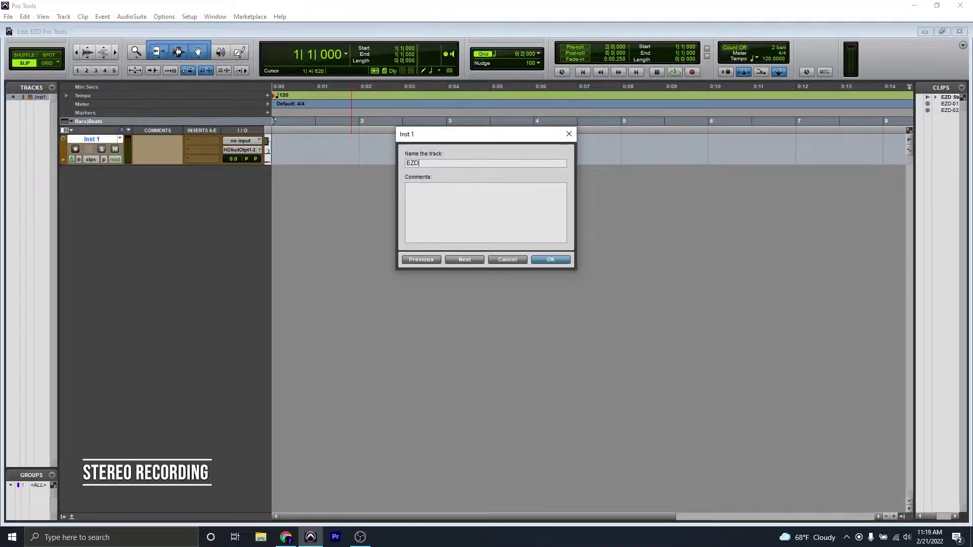
key(Return)
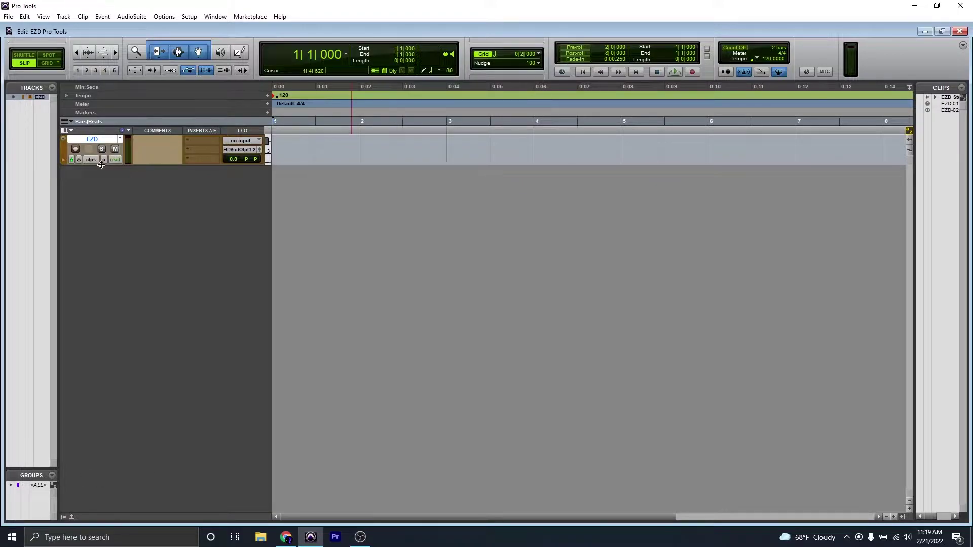
drag(101, 164, 104, 199)
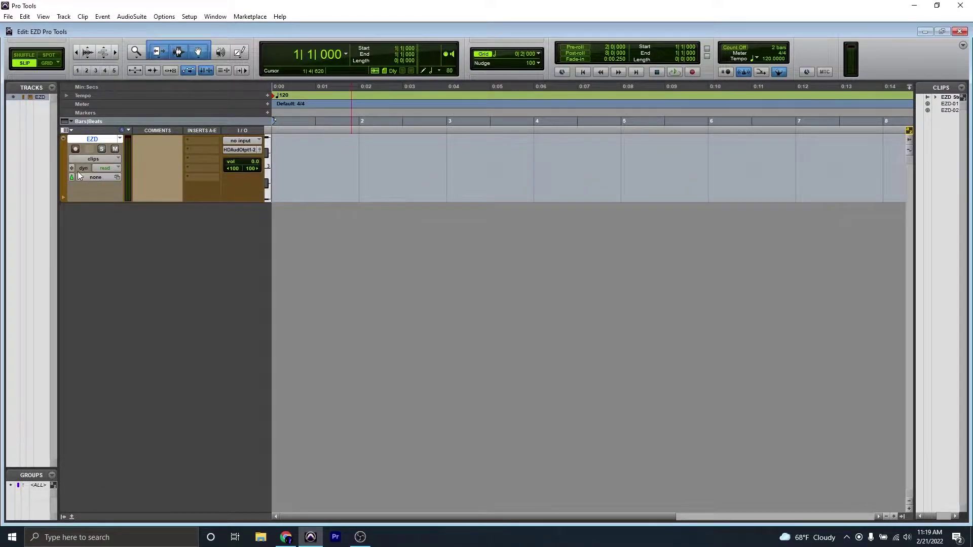
Colour the EZD track magenta
double_click(65, 156)
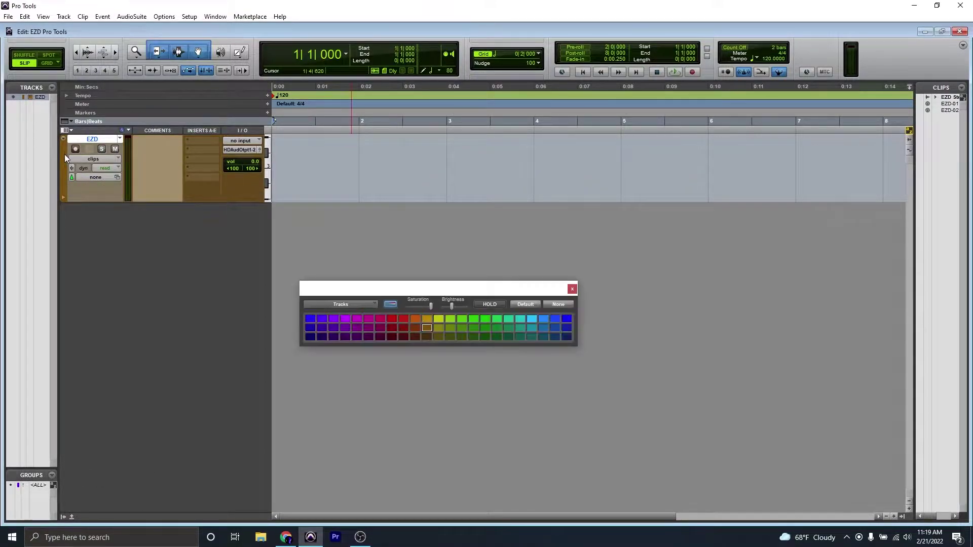
click(368, 319)
click(573, 289)
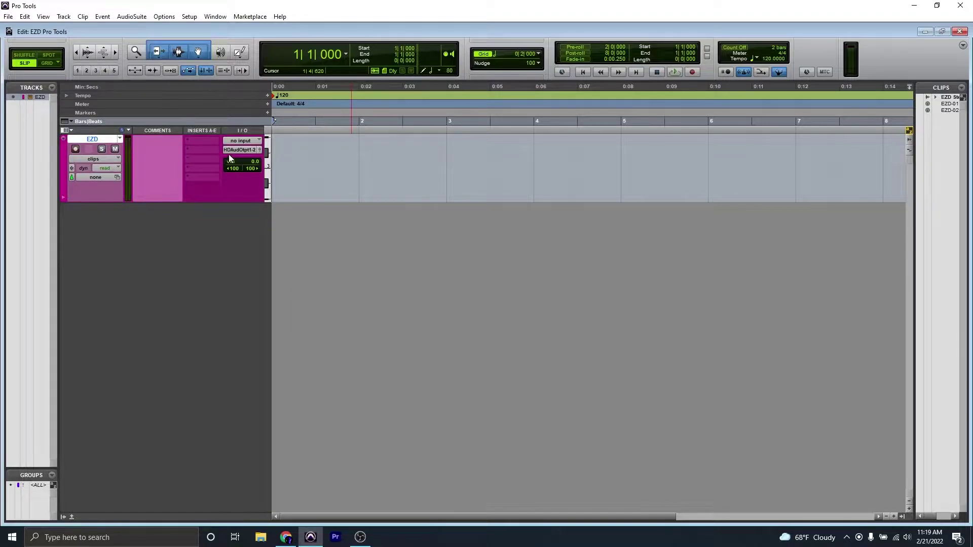
click(201, 139)
Insert EZdrummer (stereo) on EZD, record-arm it and record a five-bar MIDI drum clip
mouse_move(236, 159)
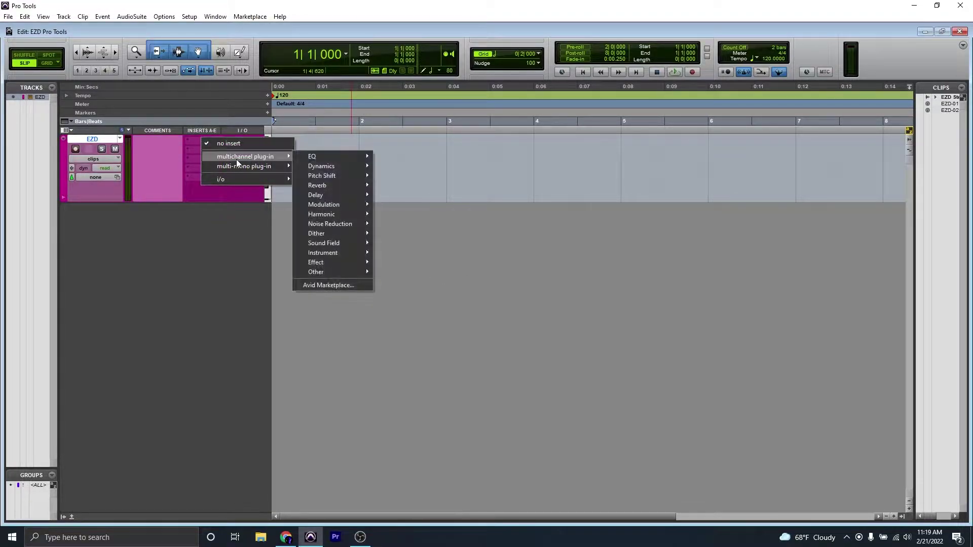
mouse_move(345, 251)
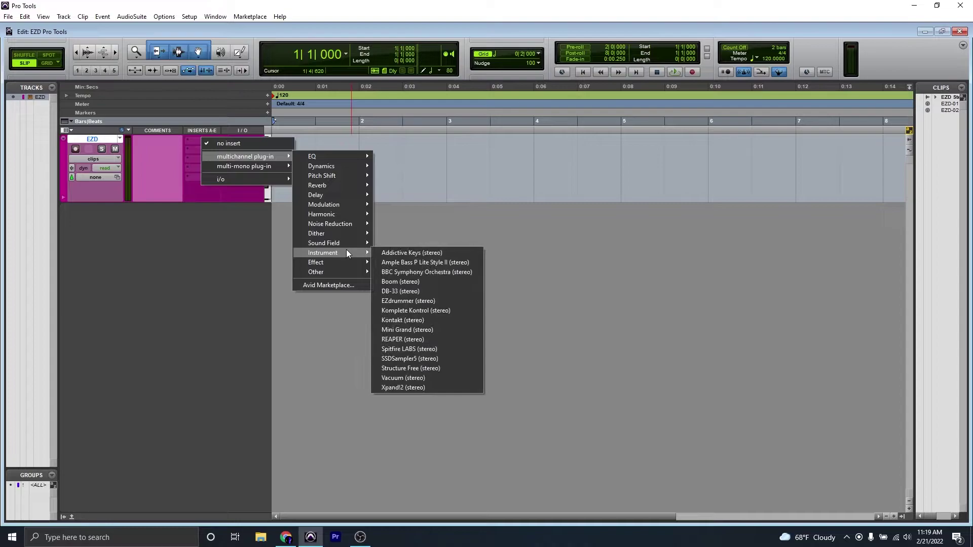
click(409, 301)
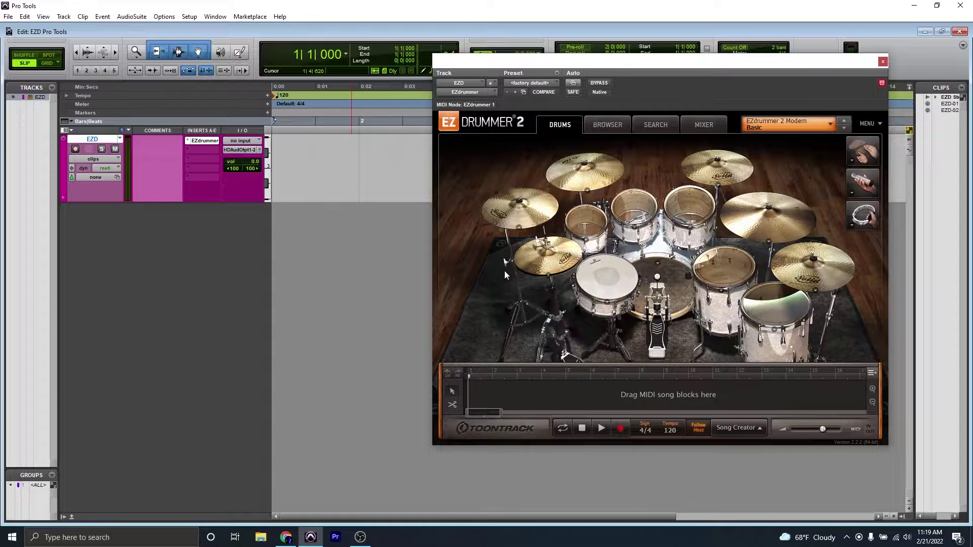
click(76, 150)
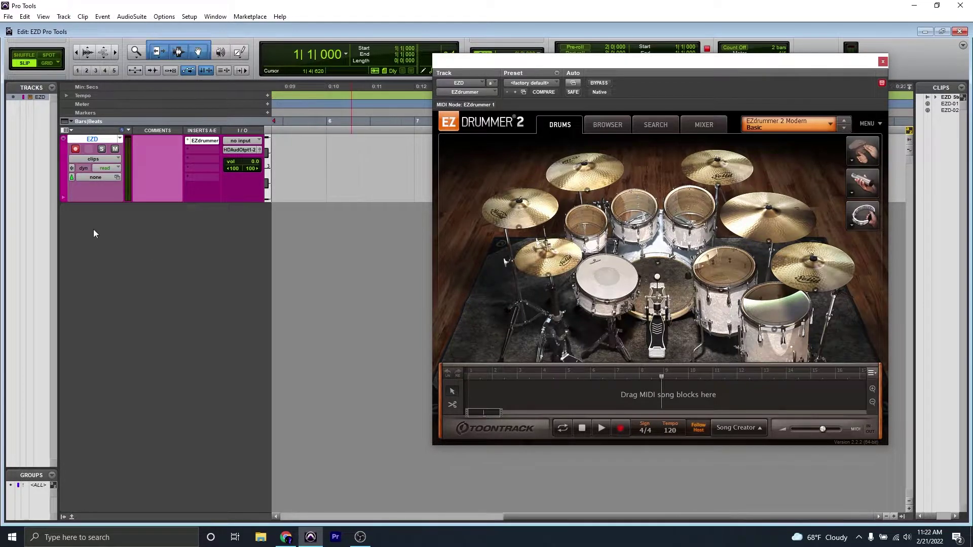
key(ctrl+space)
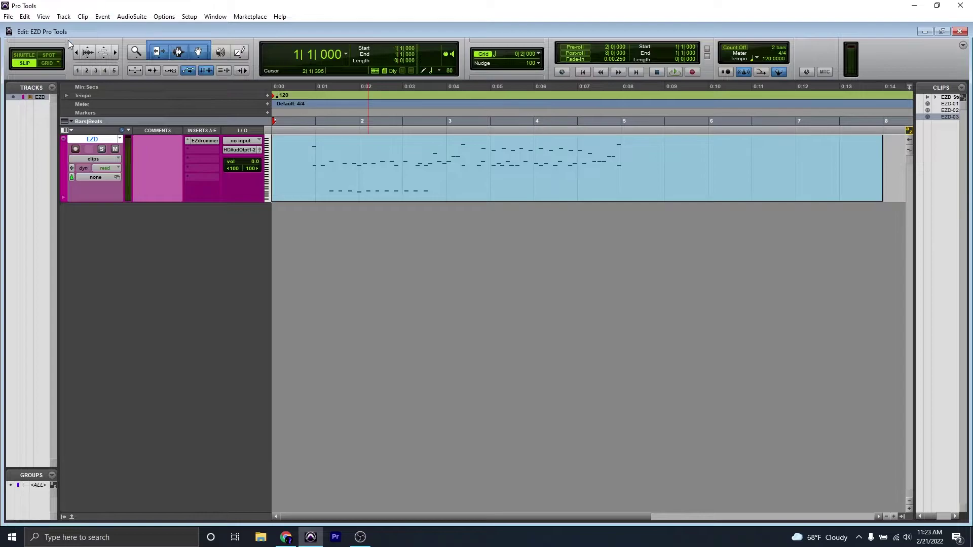
Create a new stereo audio track
click(63, 16)
click(71, 25)
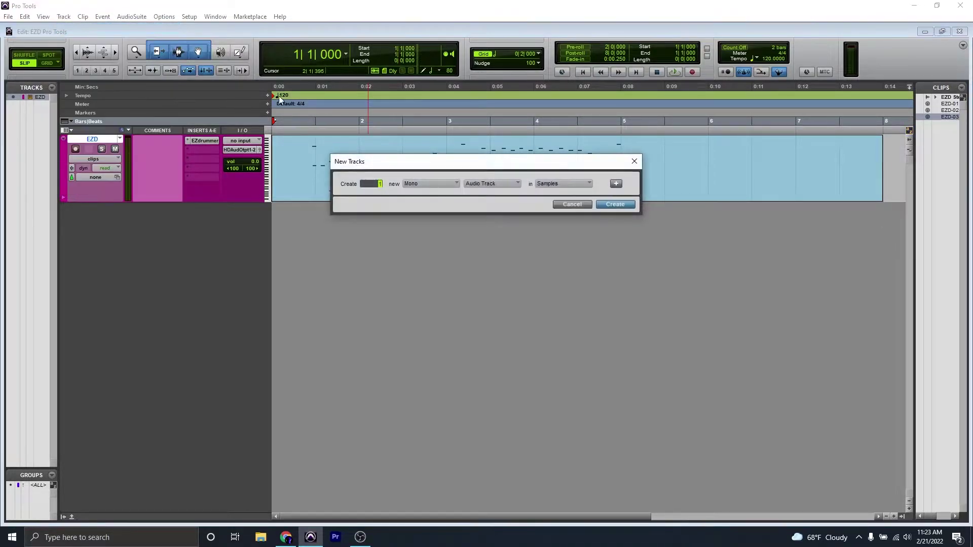
click(440, 185)
click(448, 194)
click(619, 205)
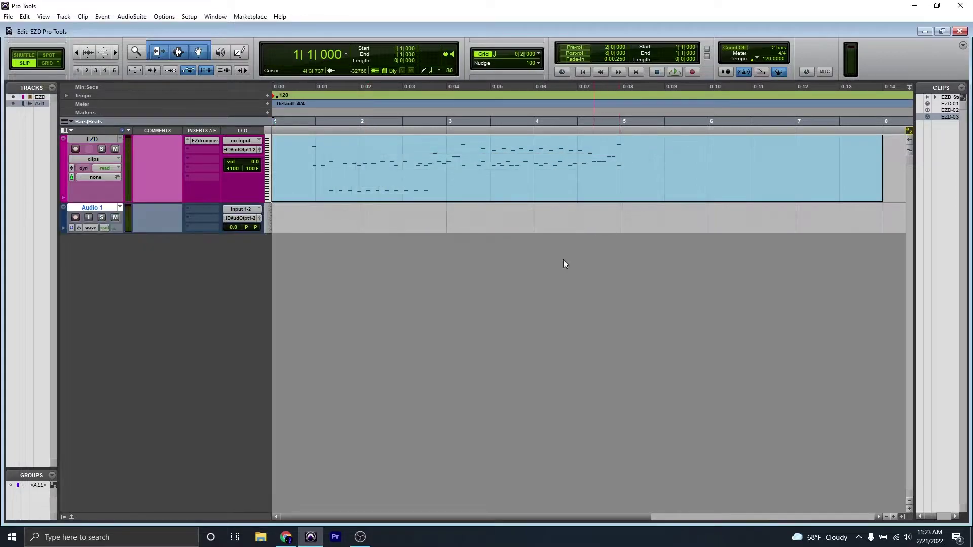
Rename the new track to EZD Audio and colour it yellow-green
double_click(99, 208)
text(EZD)
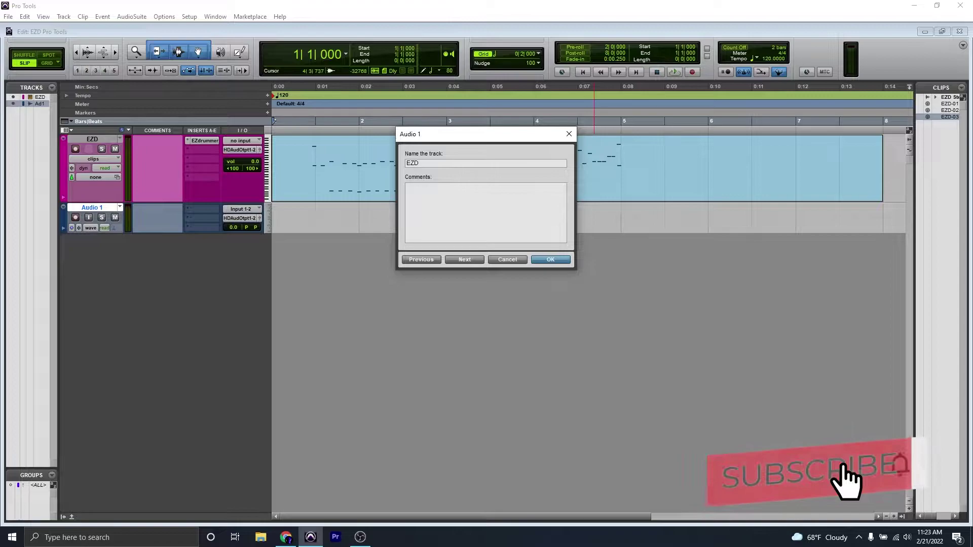
text( Audio)
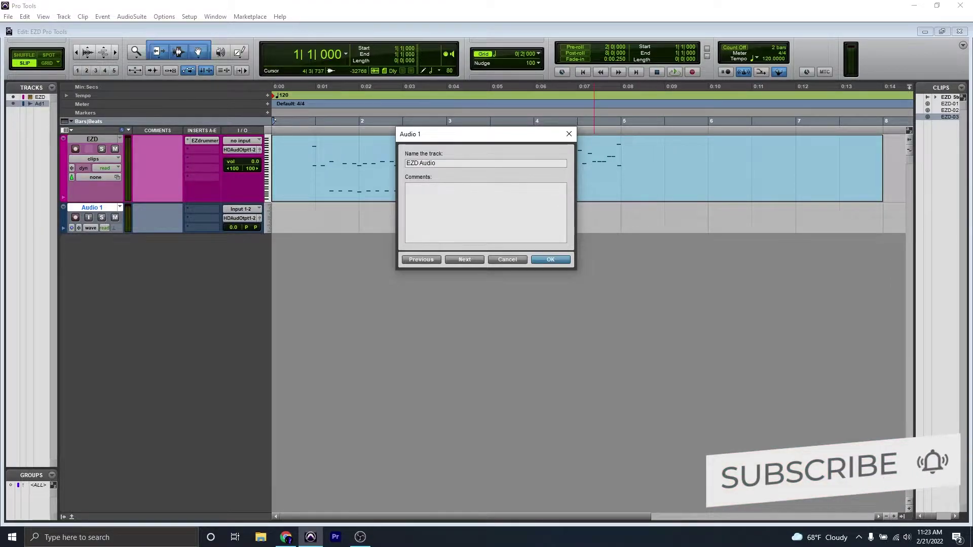
key(Return)
double_click(62, 216)
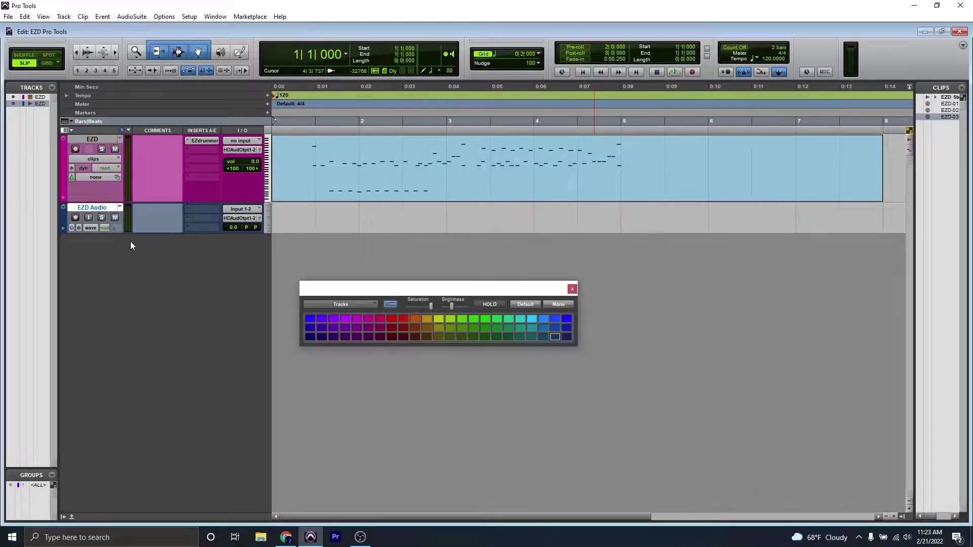
click(439, 319)
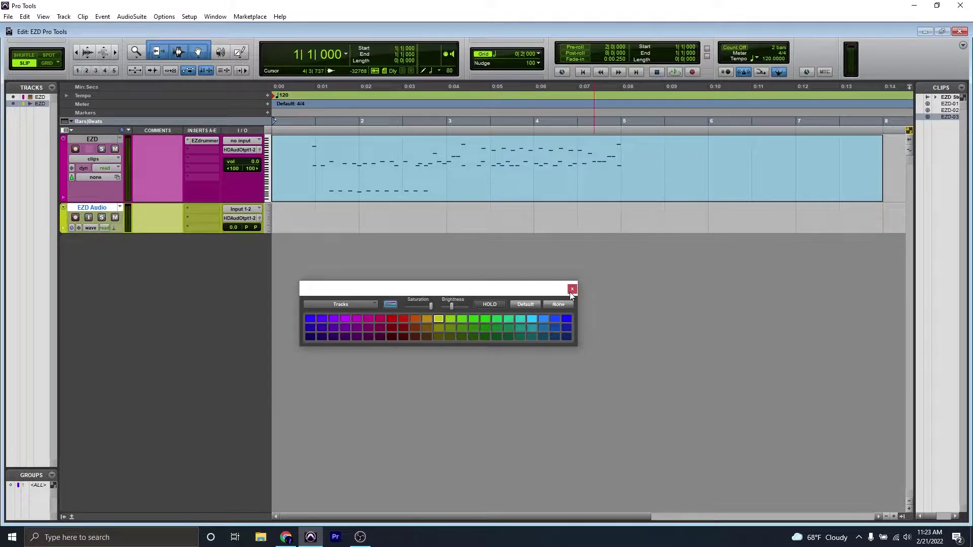
click(572, 290)
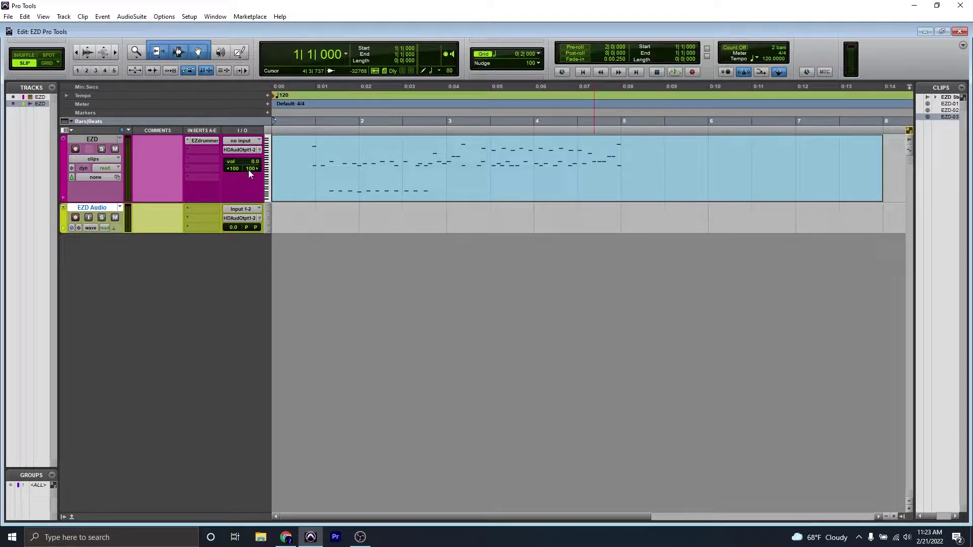
Route EZD's output via Bus 1-2 into EZD Audio's input and record the drums onto EZD Audio
click(244, 152)
mouse_move(256, 173)
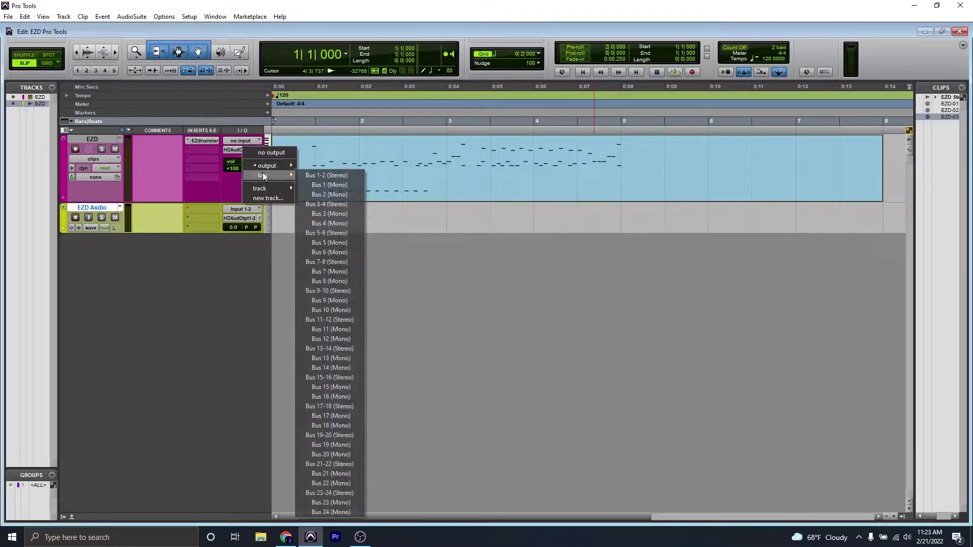
click(324, 175)
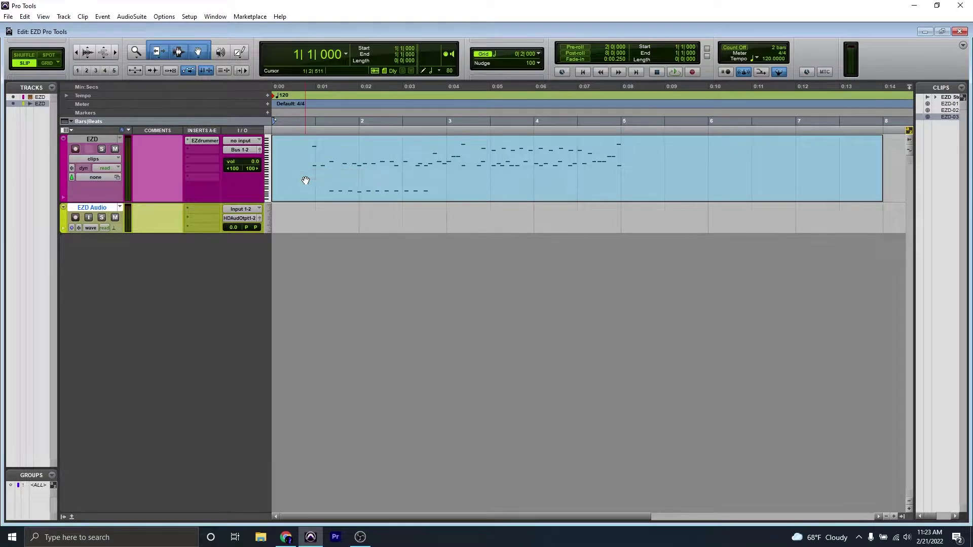
click(235, 208)
mouse_move(254, 231)
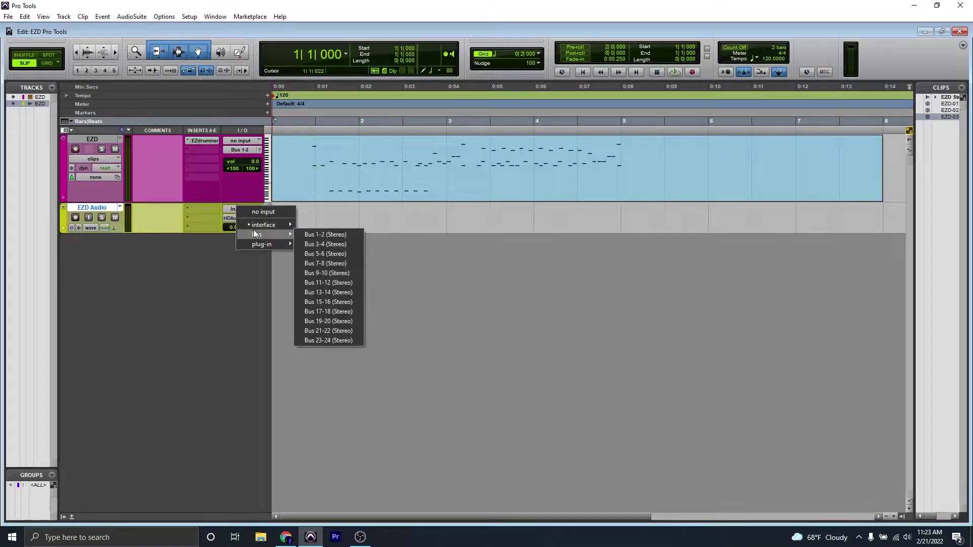
click(319, 235)
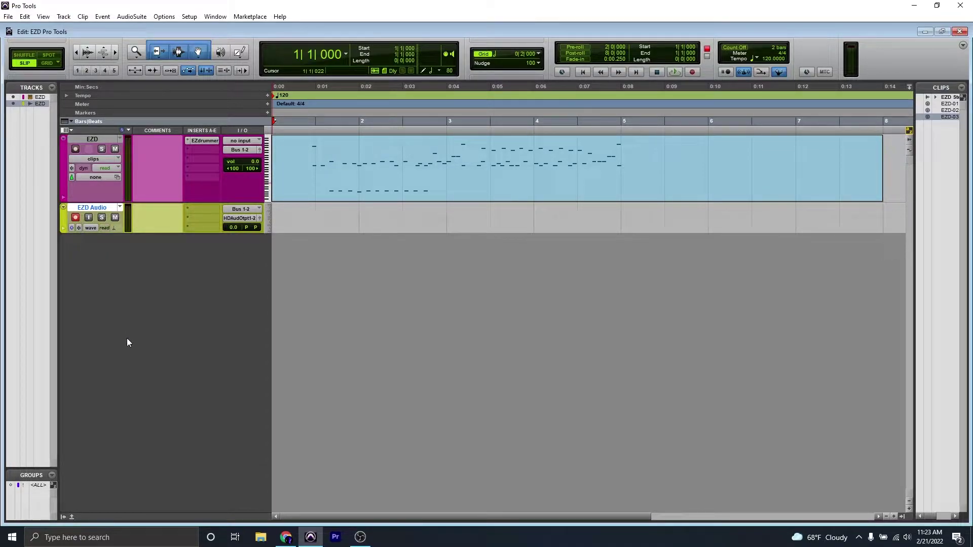
key(ctrl+space)
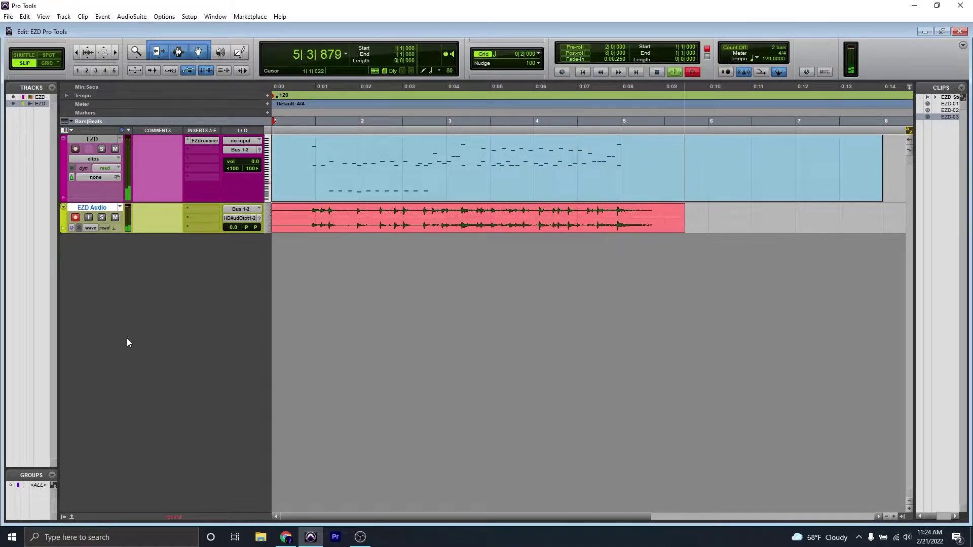
key(space)
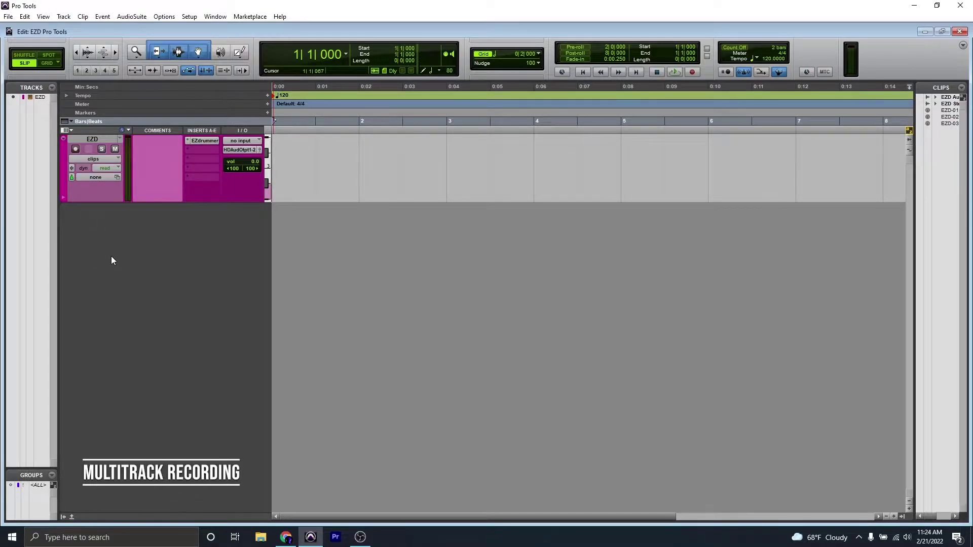
Create a new stereo aux input track
click(64, 16)
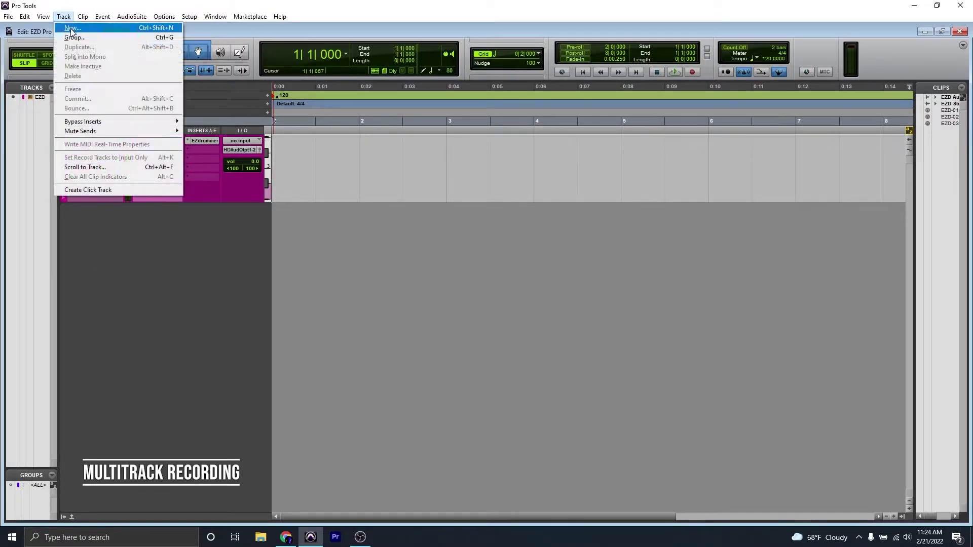
click(72, 28)
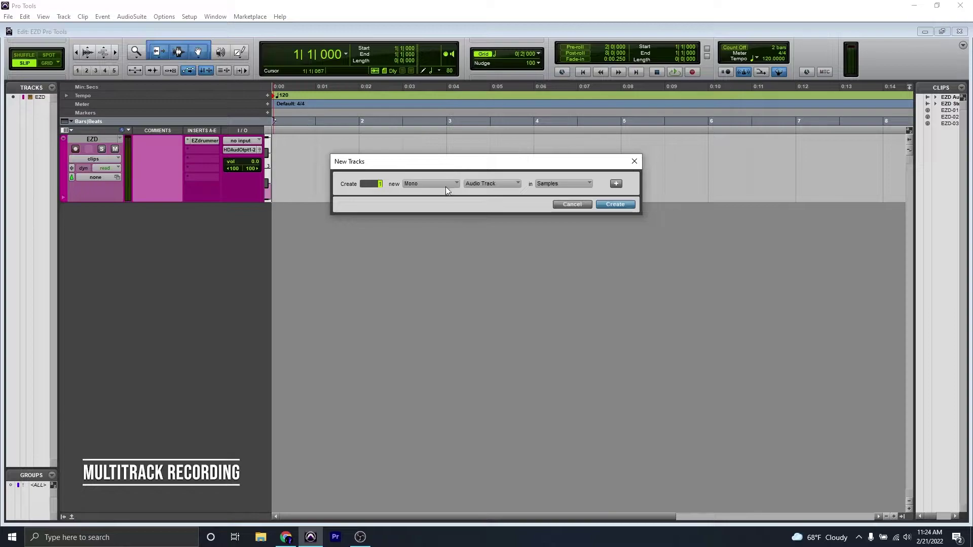
click(445, 184)
click(454, 196)
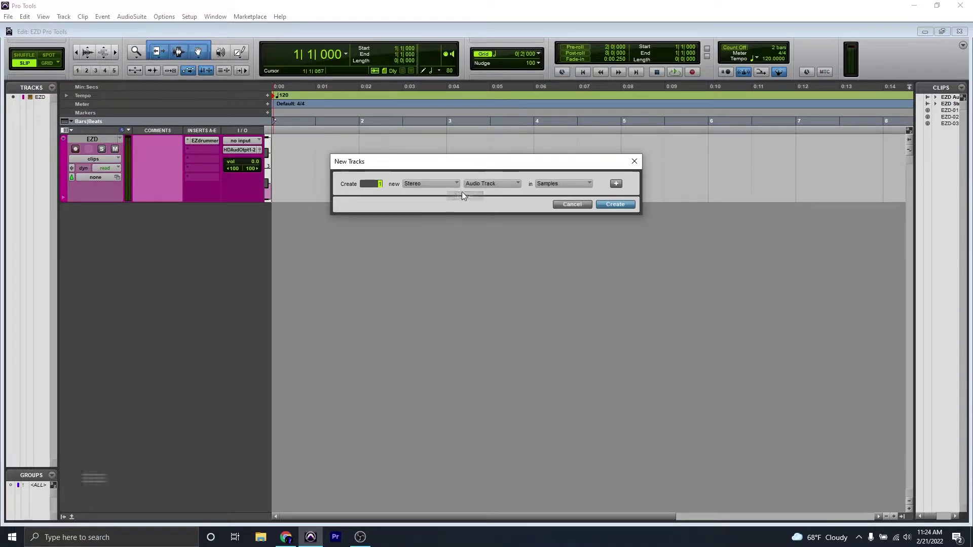
click(488, 187)
click(497, 195)
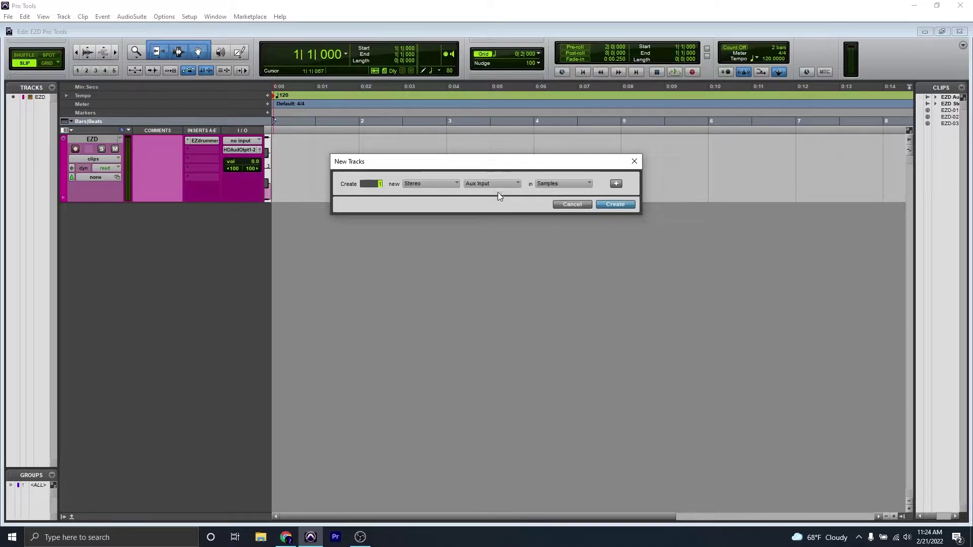
click(610, 203)
Rename the aux track to Drum Bus and colour it red
double_click(108, 208)
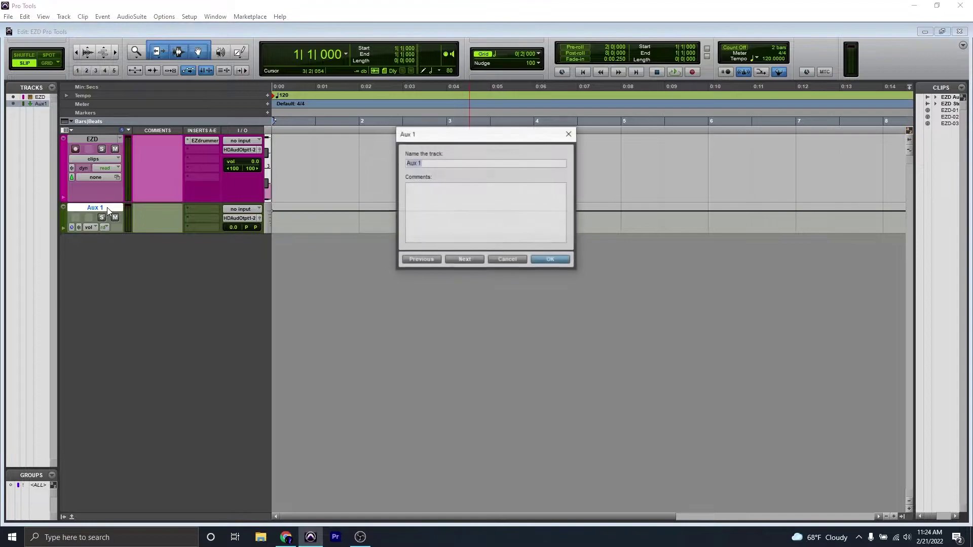
text(Drum B)
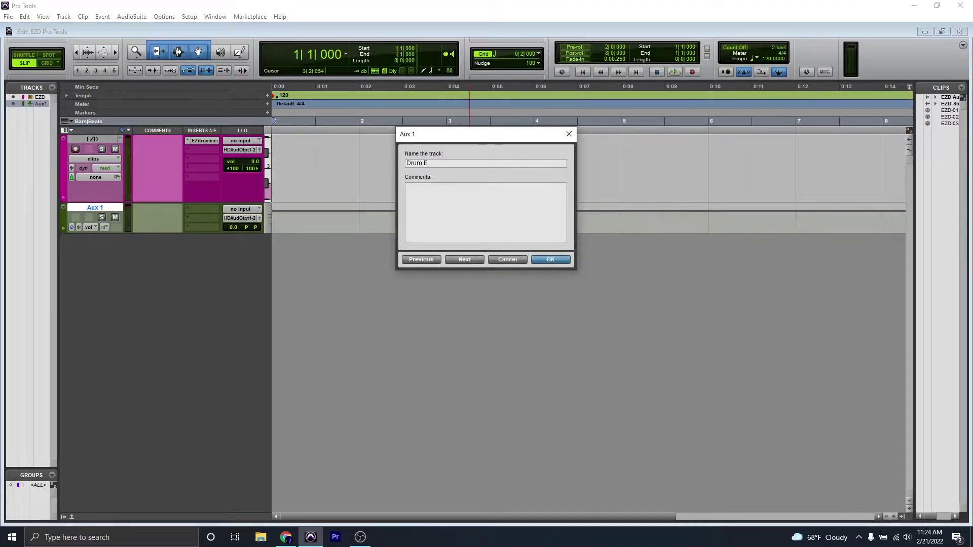
text(us)
key(Return)
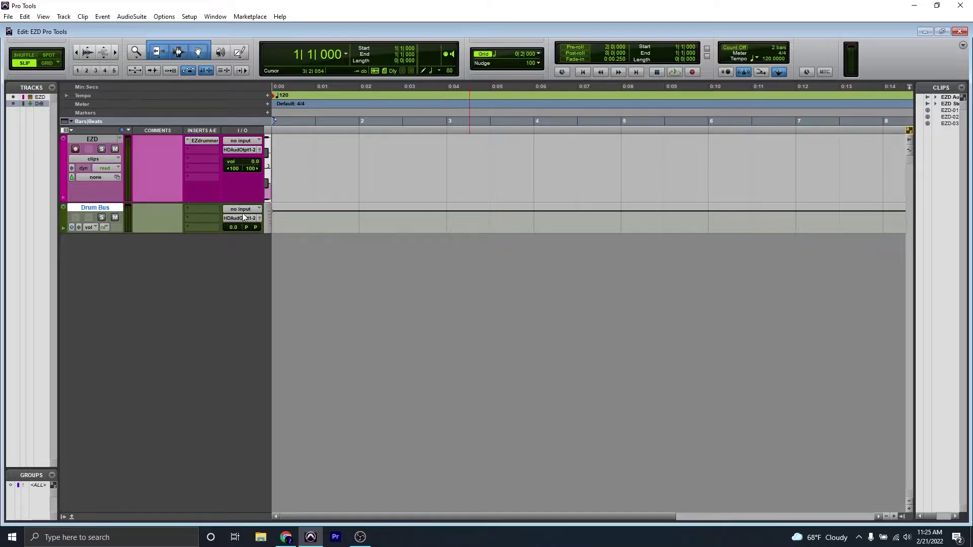
double_click(64, 219)
click(392, 318)
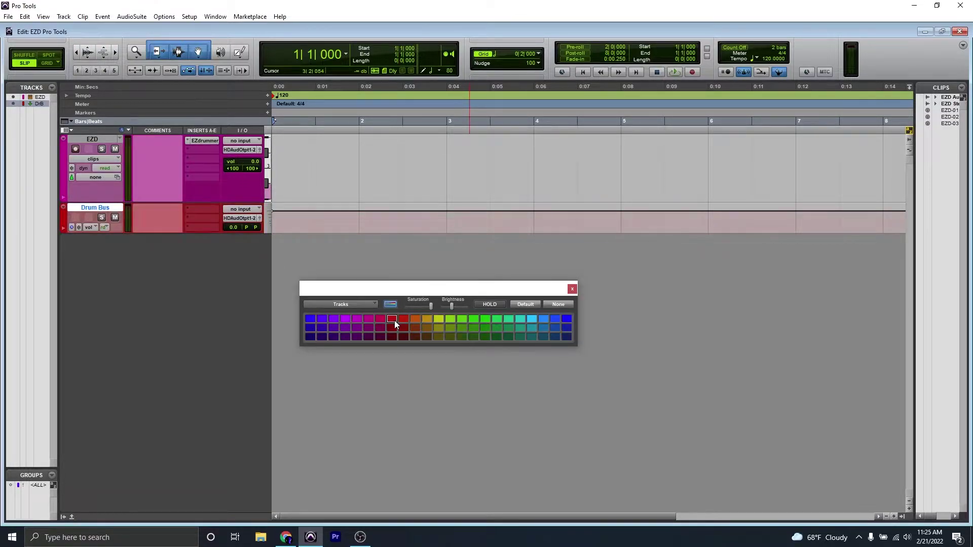
click(572, 289)
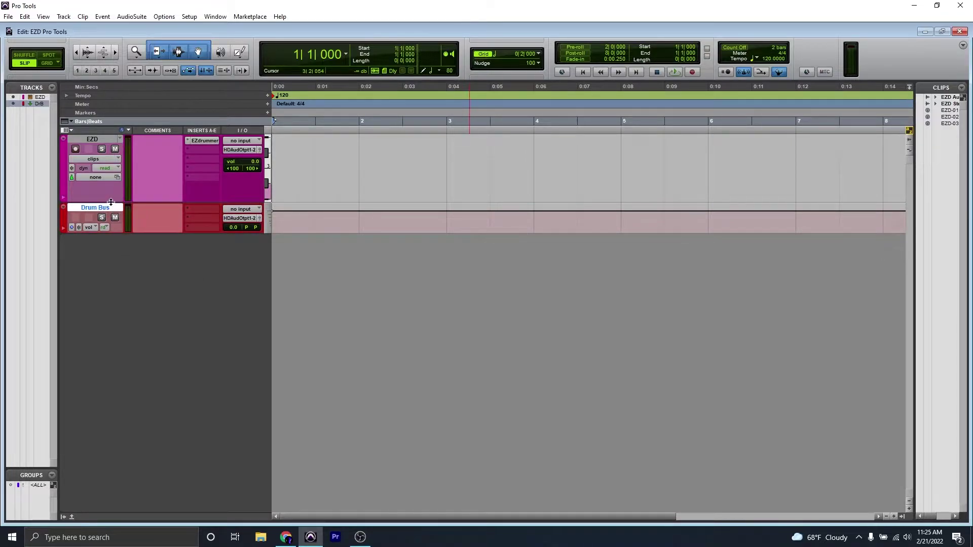
With EZD selected, set up 8 new tracks in the New Tracks dialog
click(108, 138)
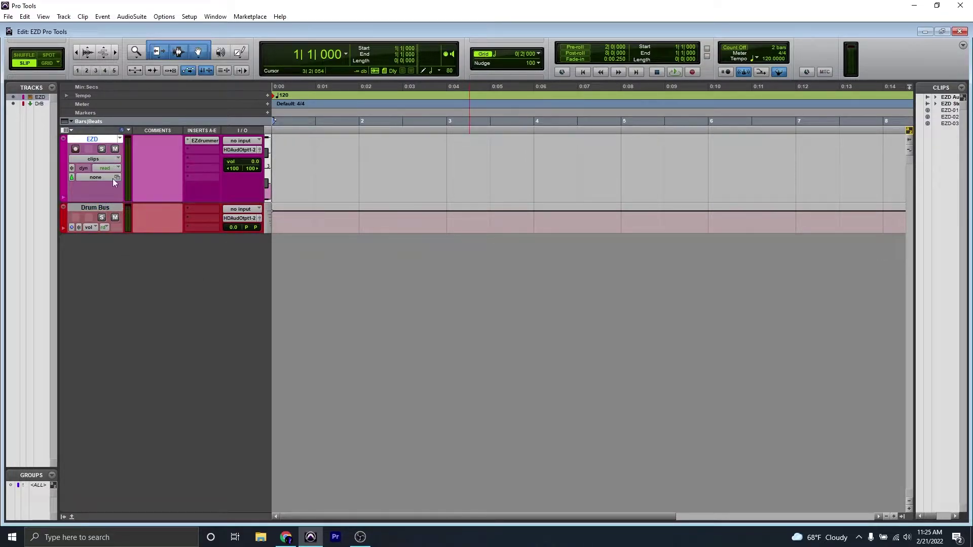
click(62, 17)
click(70, 25)
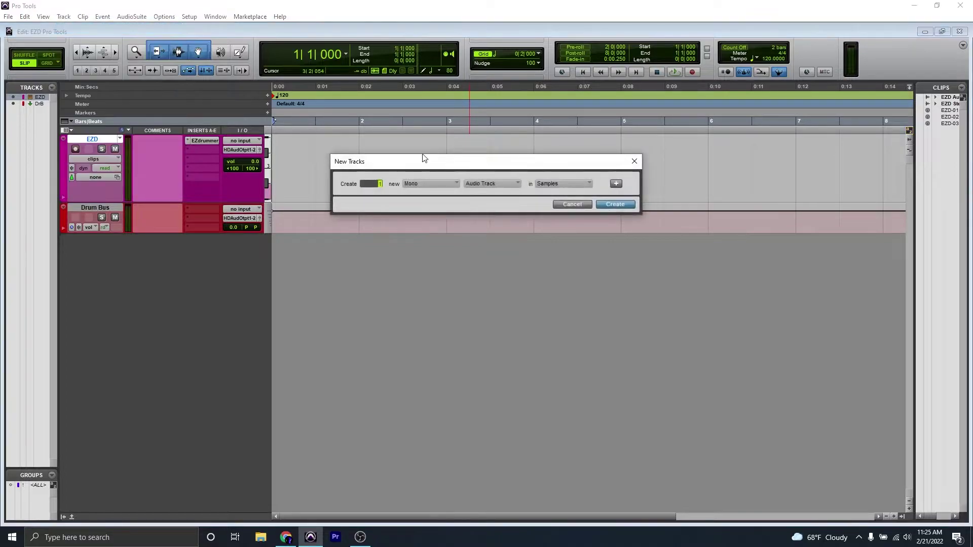
text(8)
click(445, 185)
Create the eight stereo audio tracks and route EZdrummer's Kick, Snare, Hi-Hat, Toms to outputs 2–5
click(452, 198)
click(611, 204)
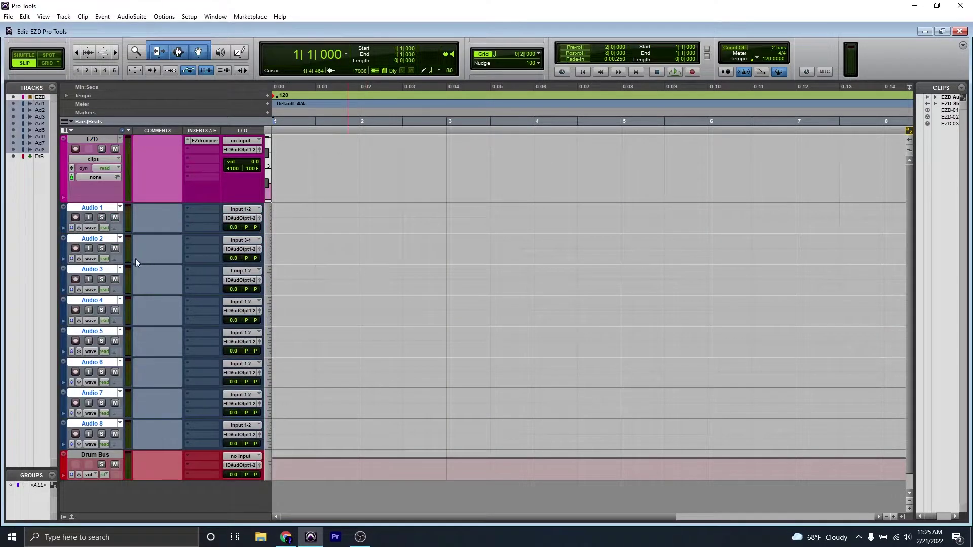
click(199, 142)
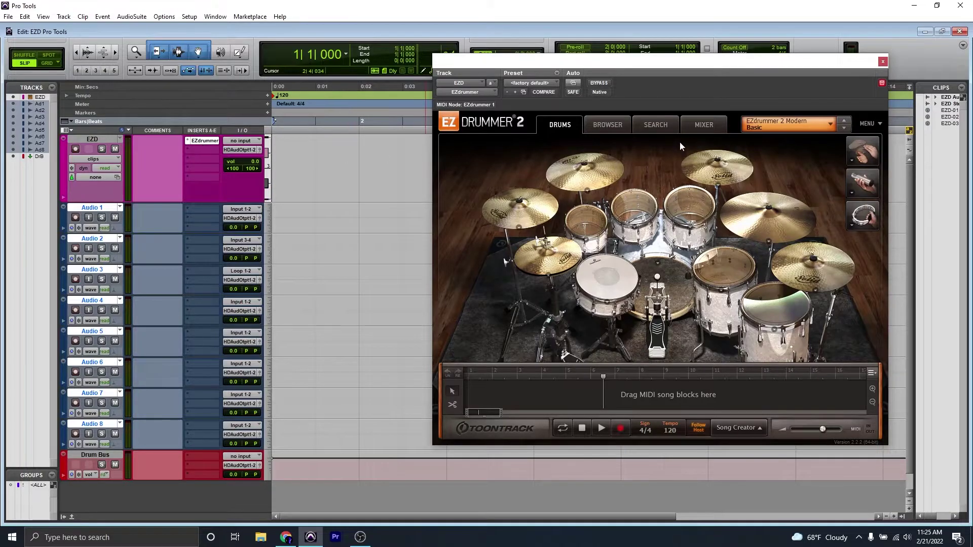
click(684, 127)
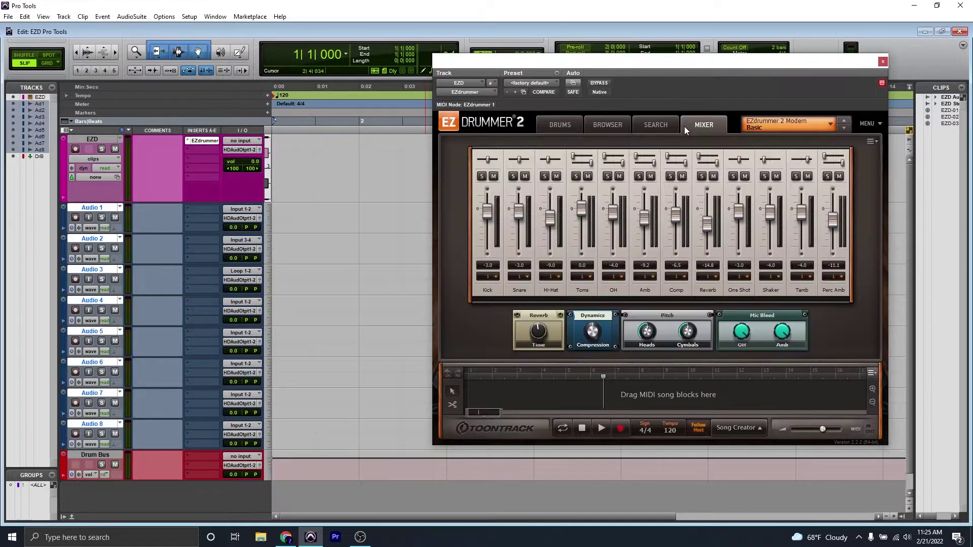
click(494, 274)
click(499, 297)
click(527, 278)
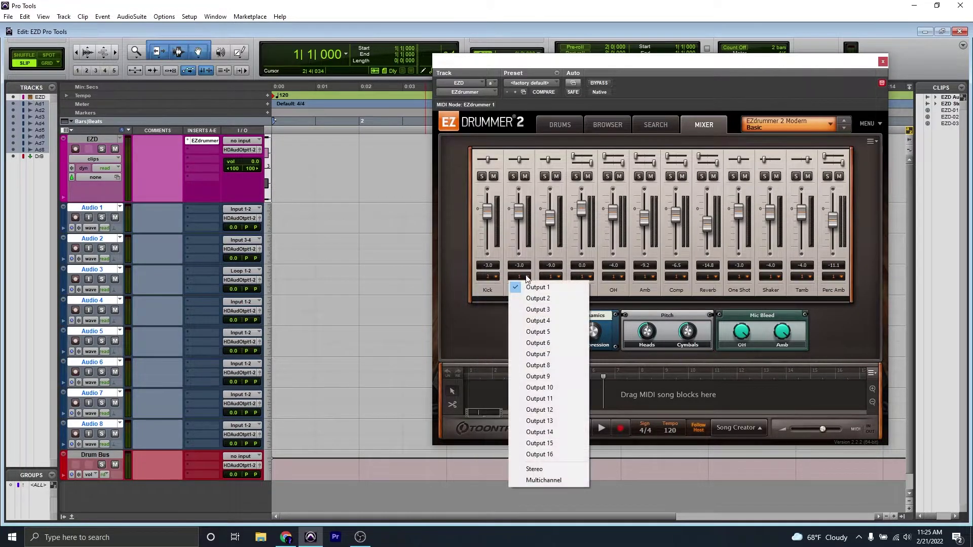
click(539, 310)
click(558, 277)
click(569, 320)
click(590, 276)
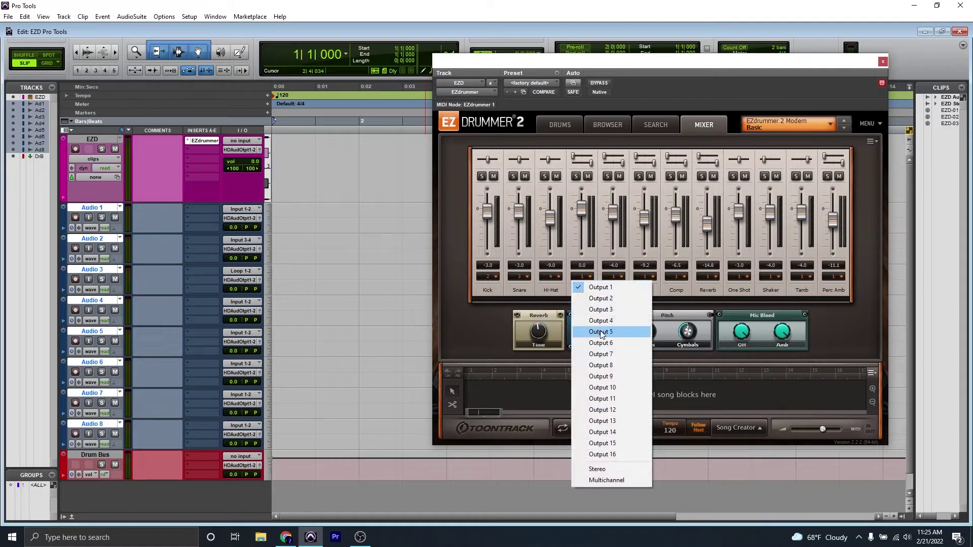
click(601, 332)
Route EZdrummer's OH, Amb, Comp and Reverb channels to outputs 6–9
click(621, 277)
click(628, 343)
click(652, 277)
click(659, 354)
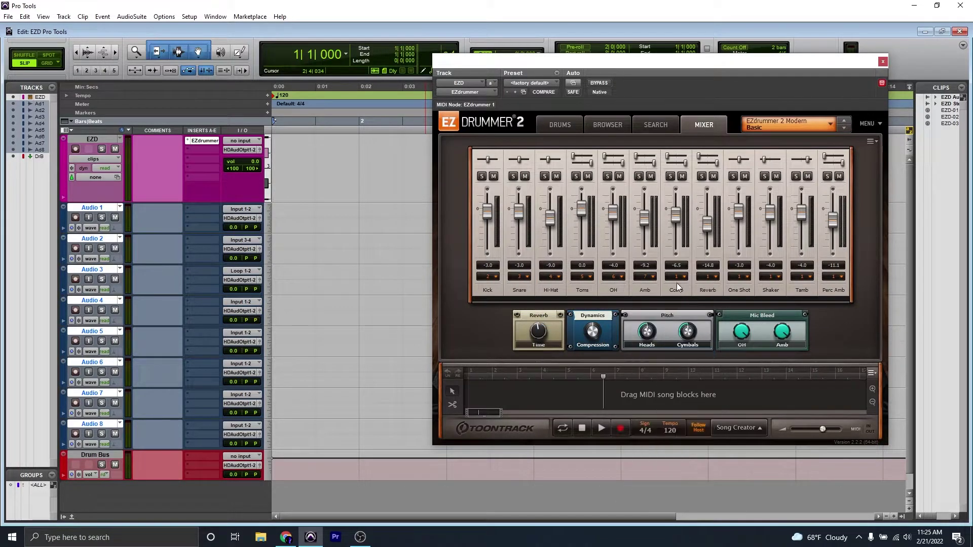
click(684, 277)
click(695, 366)
click(715, 277)
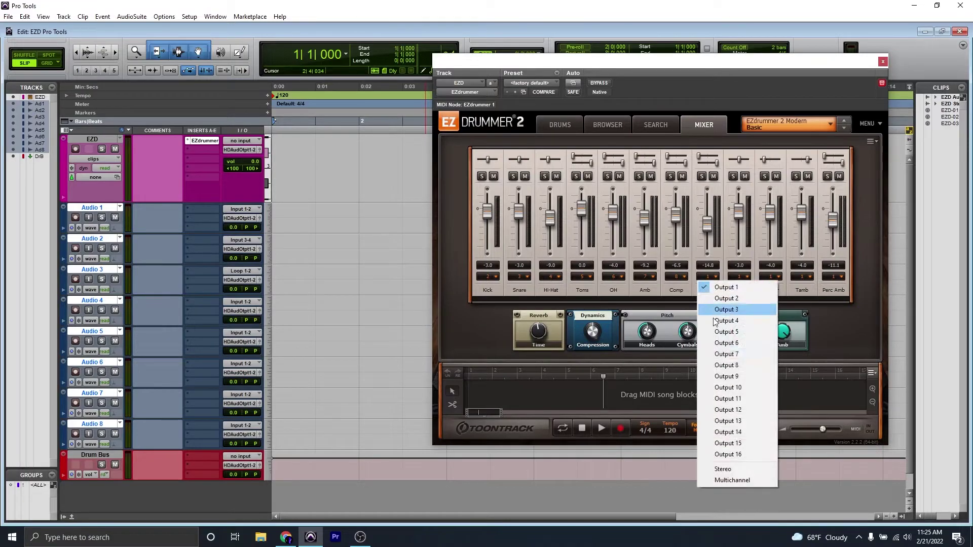
click(732, 376)
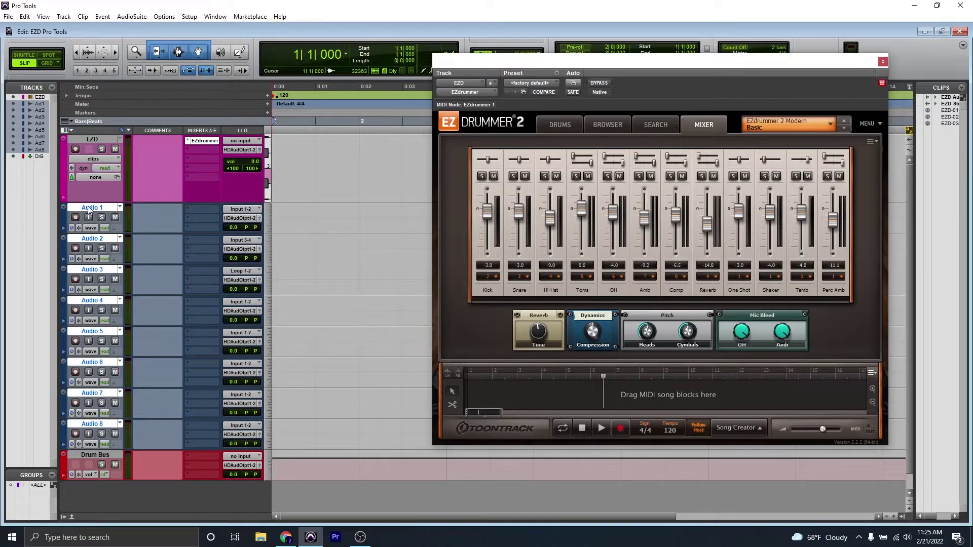
Rename Audio 1 to Kick and feed its input from EZdrummer output EZ2
double_click(88, 208)
text(Kick)
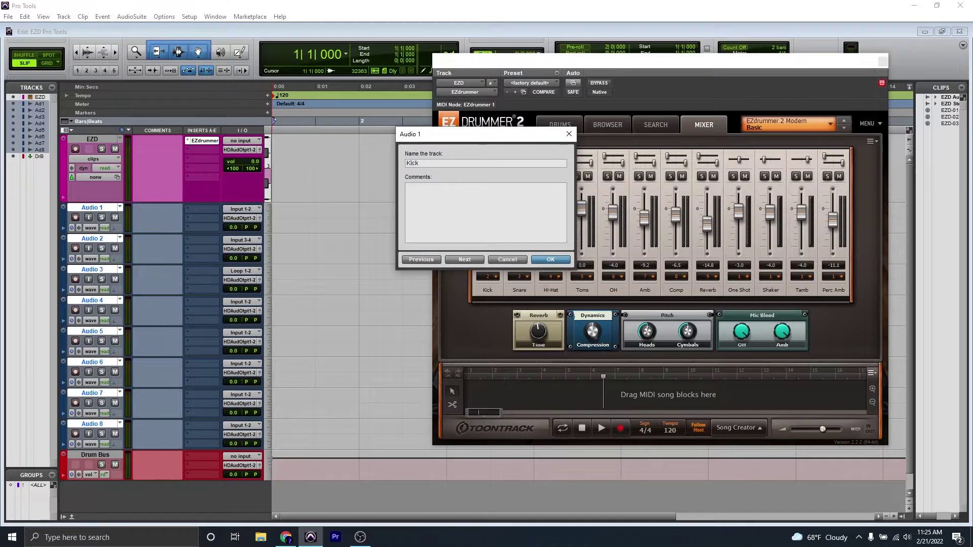
key(Return)
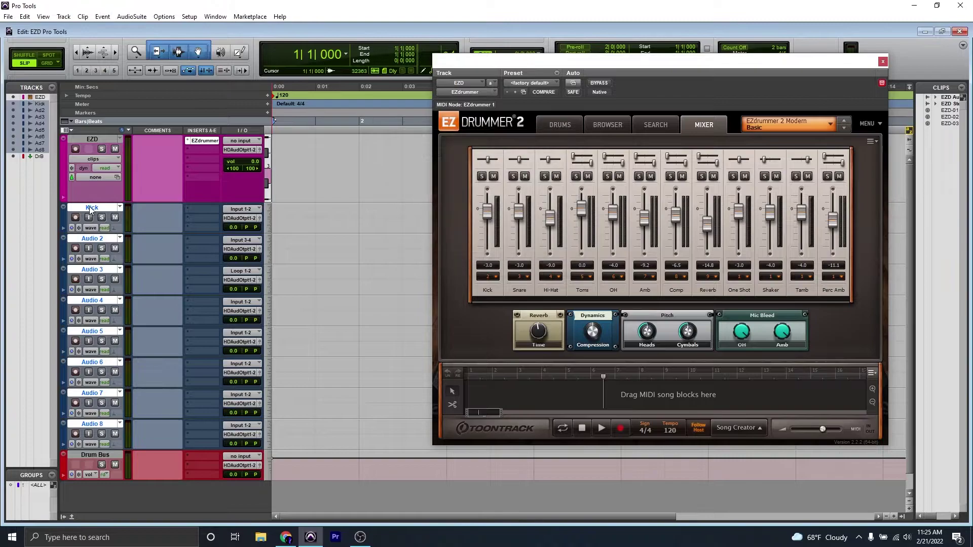
click(248, 214)
mouse_move(278, 244)
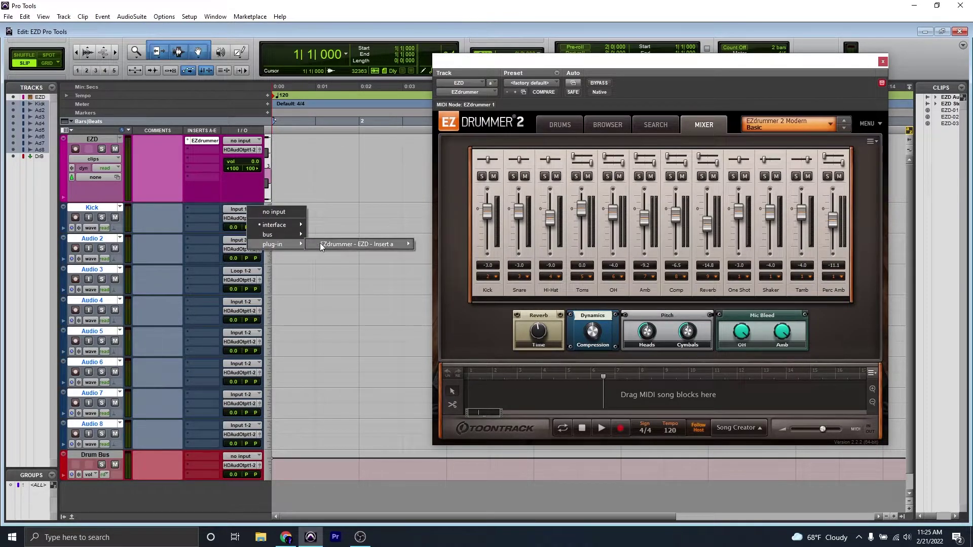
mouse_move(354, 244)
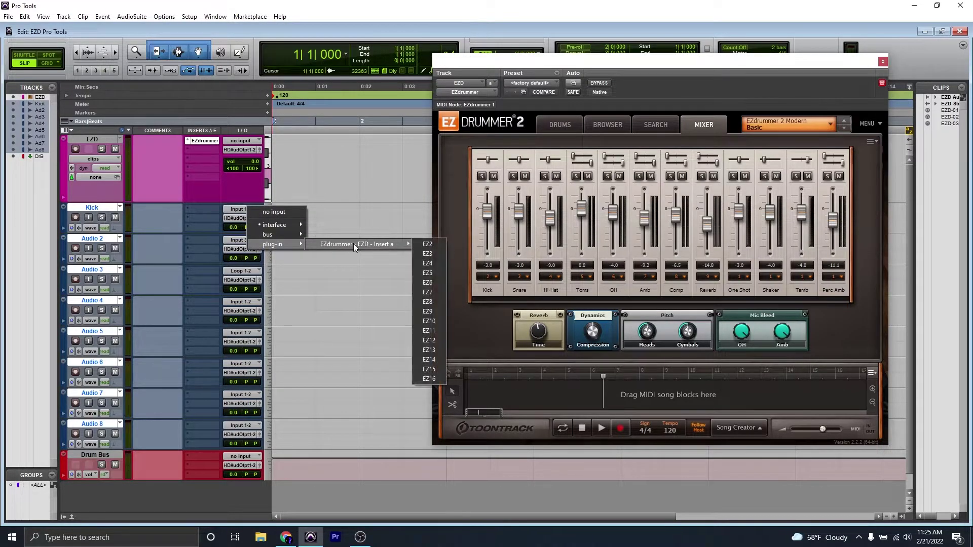
click(428, 245)
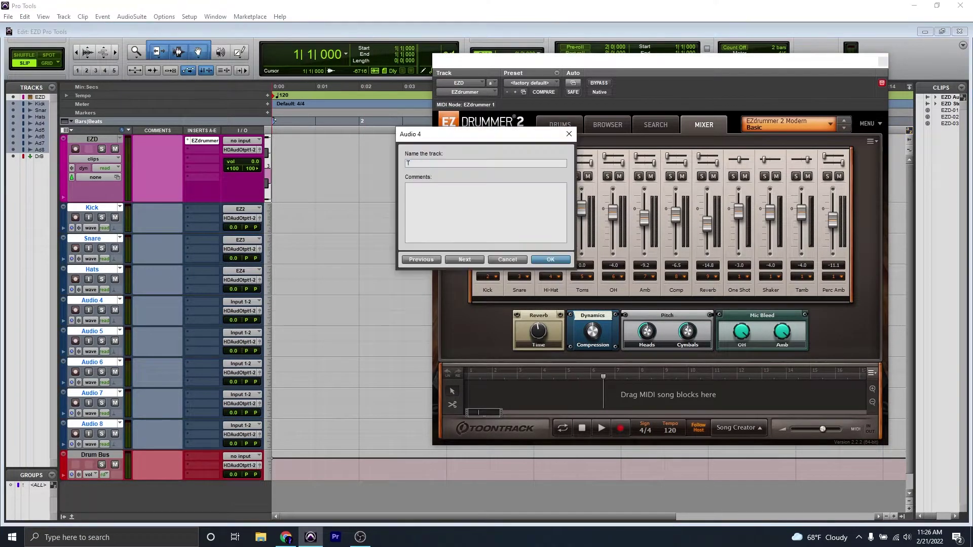
Feed the OH track's input from EZdrummer output EZ6
click(241, 302)
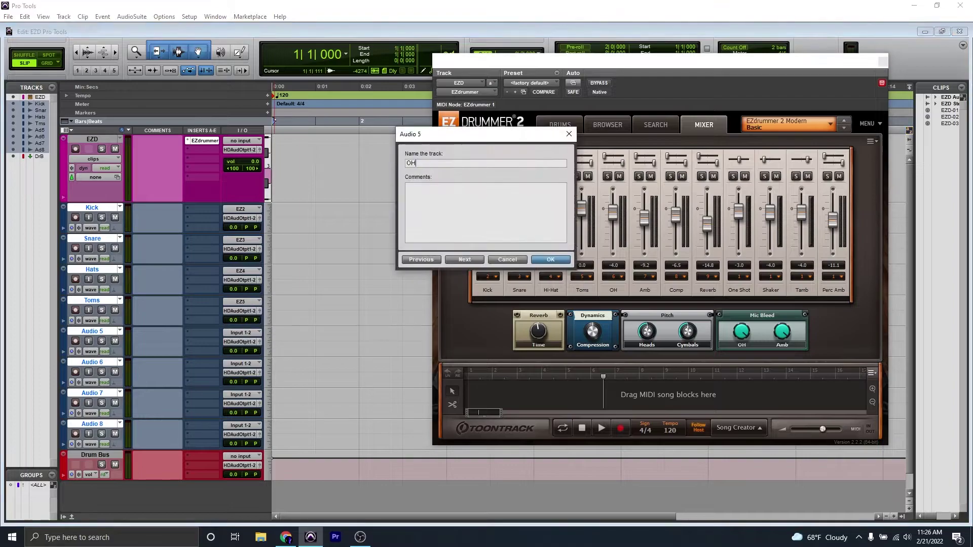
click(241, 333)
mouse_move(366, 370)
click(423, 406)
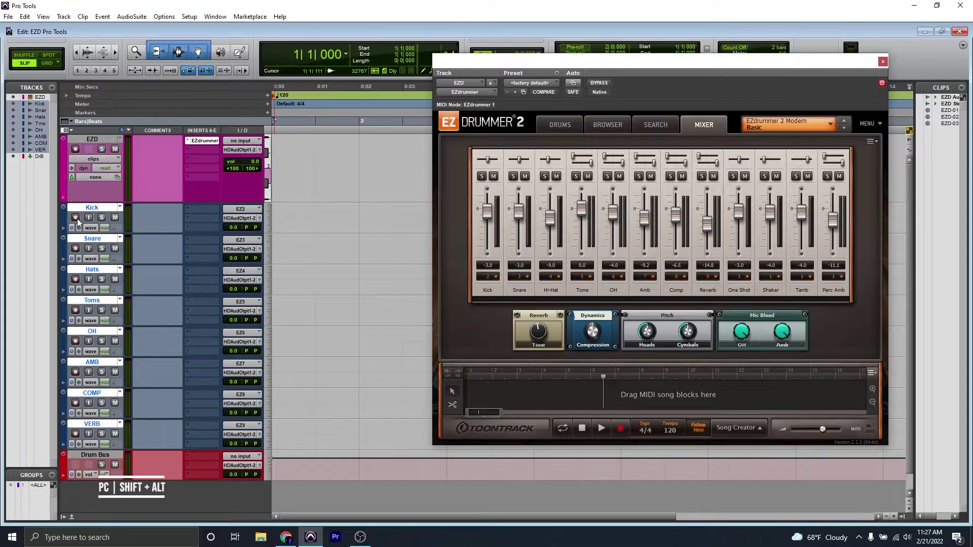
Send the selected drum tracks' outputs to Bus 1-2 (Stereo)
alt+shift+click(232, 222)
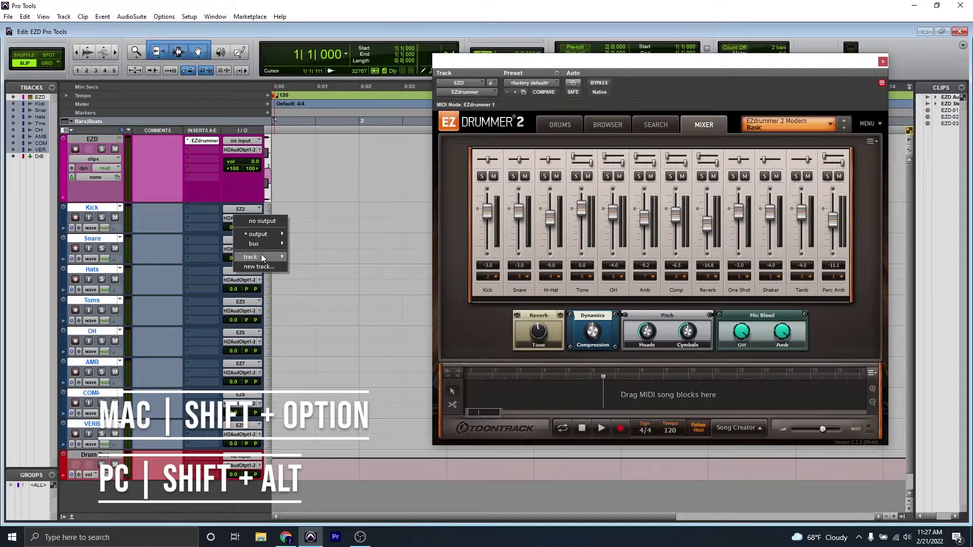
mouse_move(263, 259)
mouse_move(266, 245)
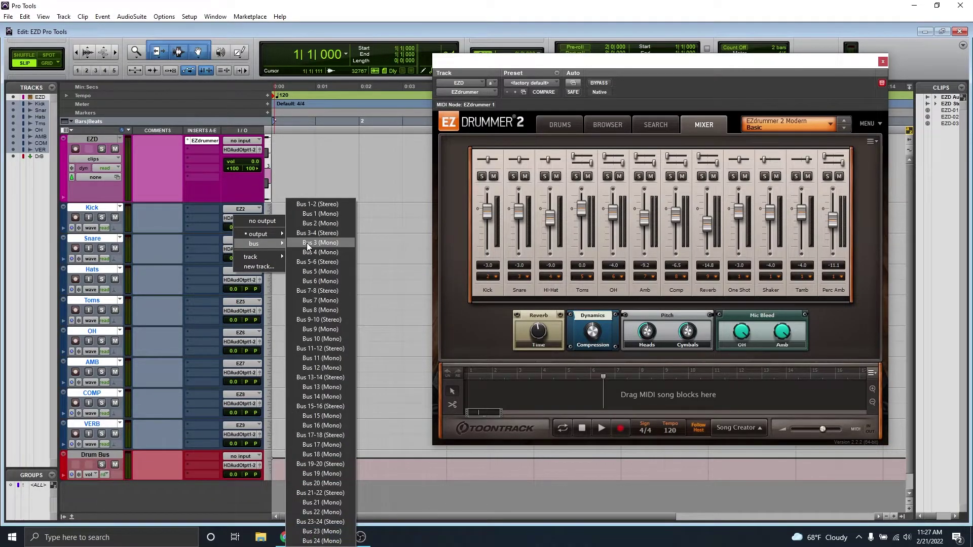
click(314, 204)
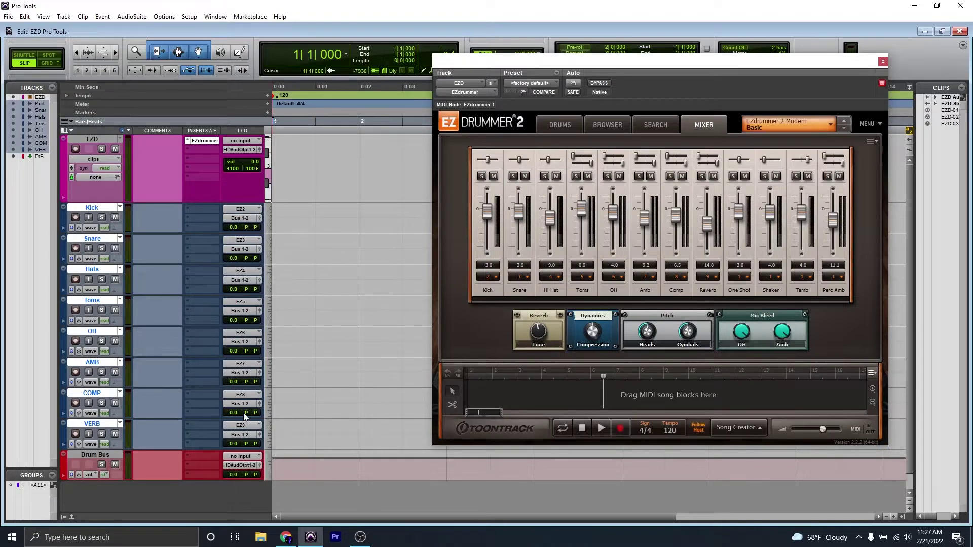
Set the Drum Bus track's input to Bus 1-2
click(245, 454)
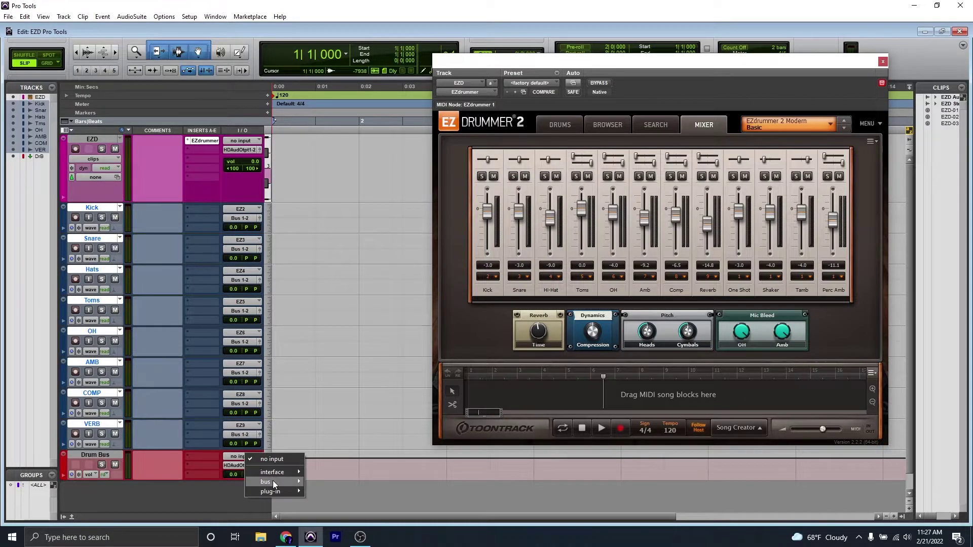
mouse_move(272, 482)
click(333, 375)
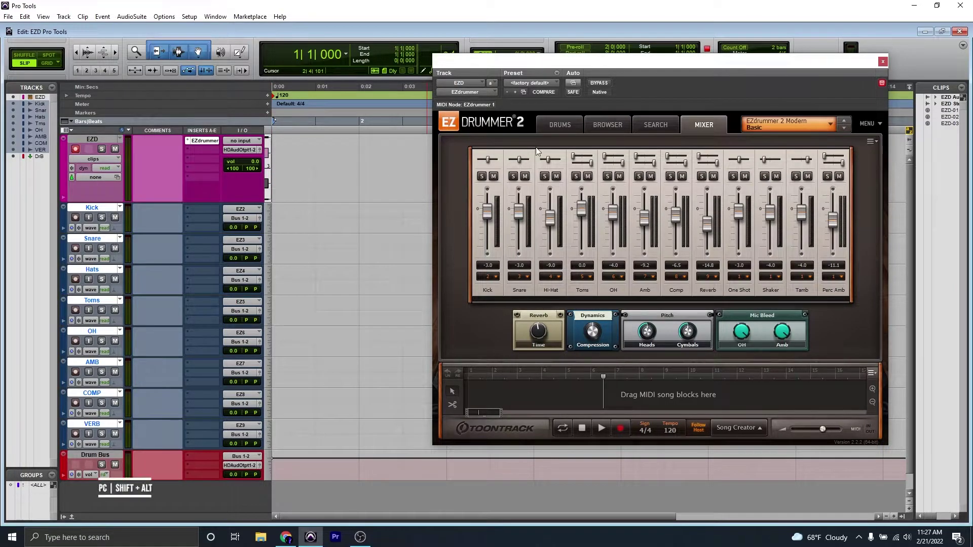
On EZdrummer's Drums page, enable input monitoring on the drum tracks and record a MIDI performance
click(566, 126)
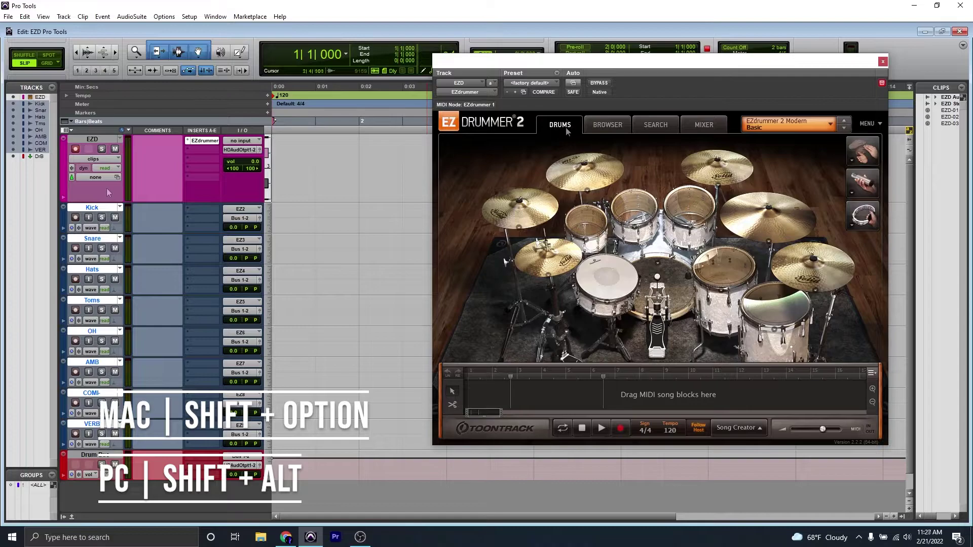
alt+shift+click(89, 217)
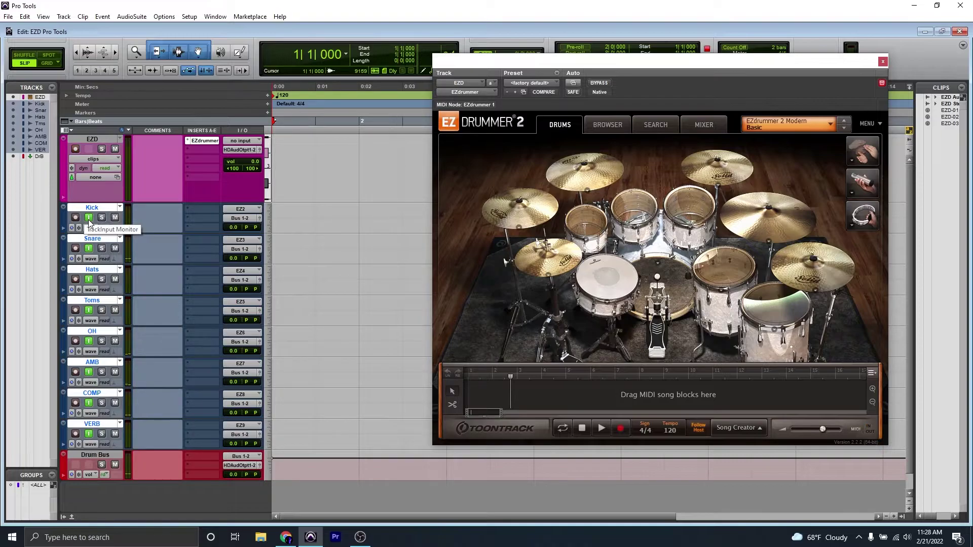
key(ctrl+space)
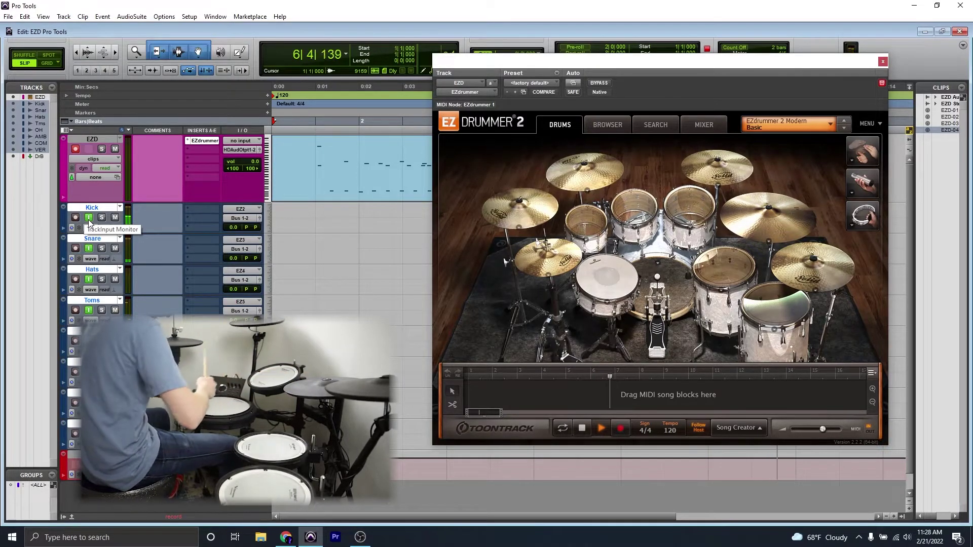
key(space)
Disarm EZD, turn off input monitoring, record-arm all drum tracks and return to the session start
click(75, 149)
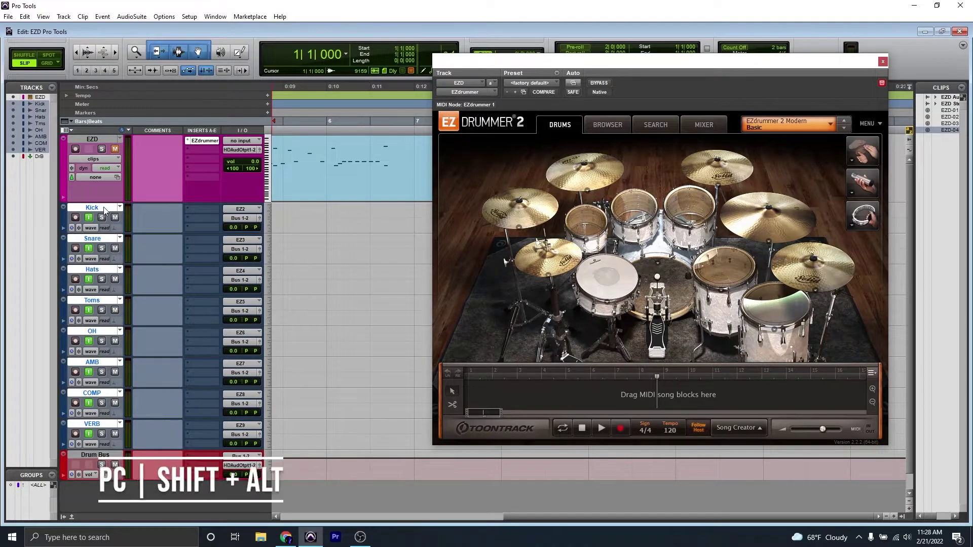
alt+shift+click(89, 218)
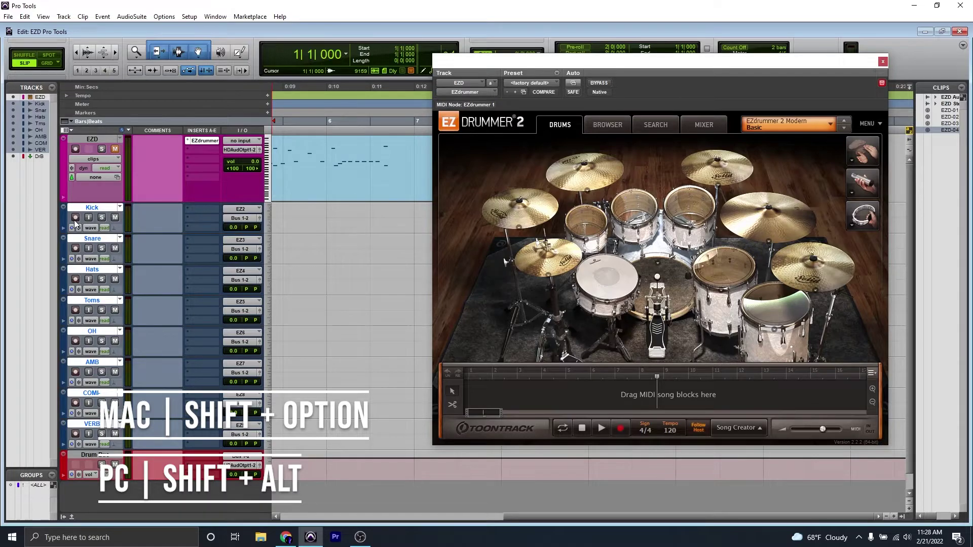
alt+shift+click(75, 218)
key(Return)
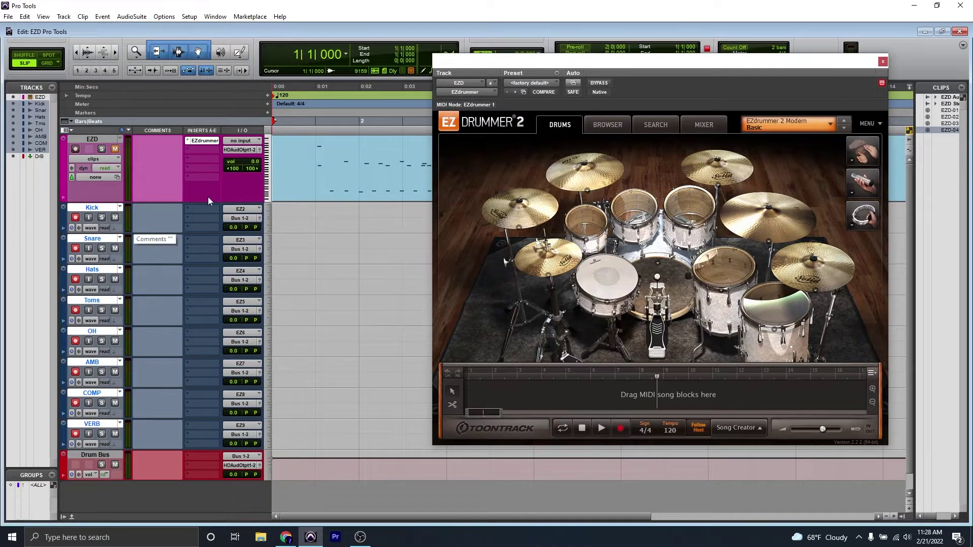
Close EZdrummer and record about eight bars of drum audio onto Kick through VERB
click(883, 62)
key(ctrl+space)
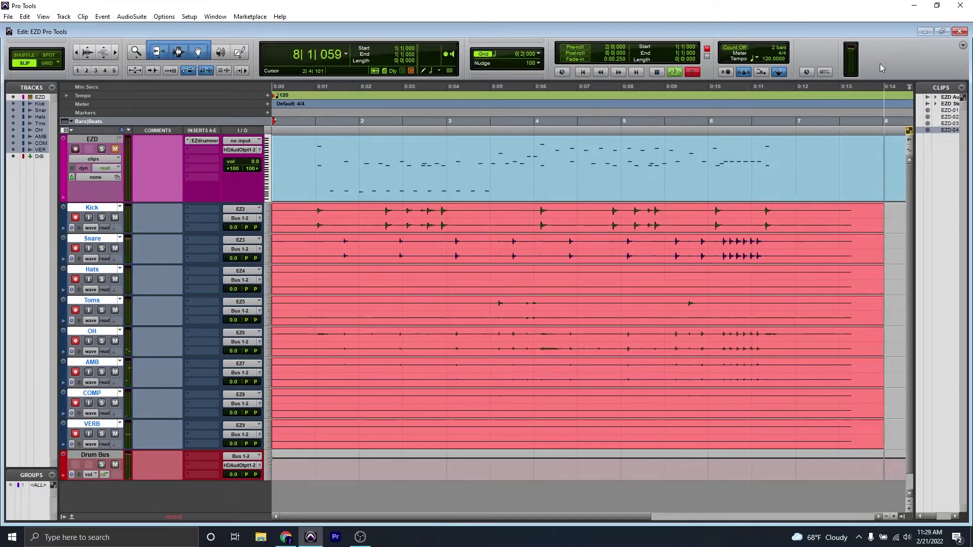
key(space)
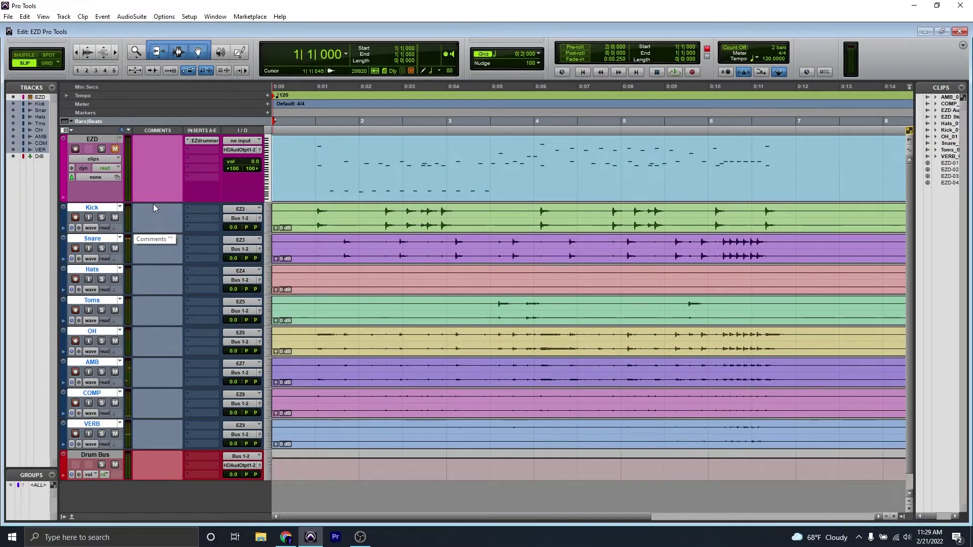
Save the session as the template 'EZD Pro Tools Template', then close the session
click(9, 17)
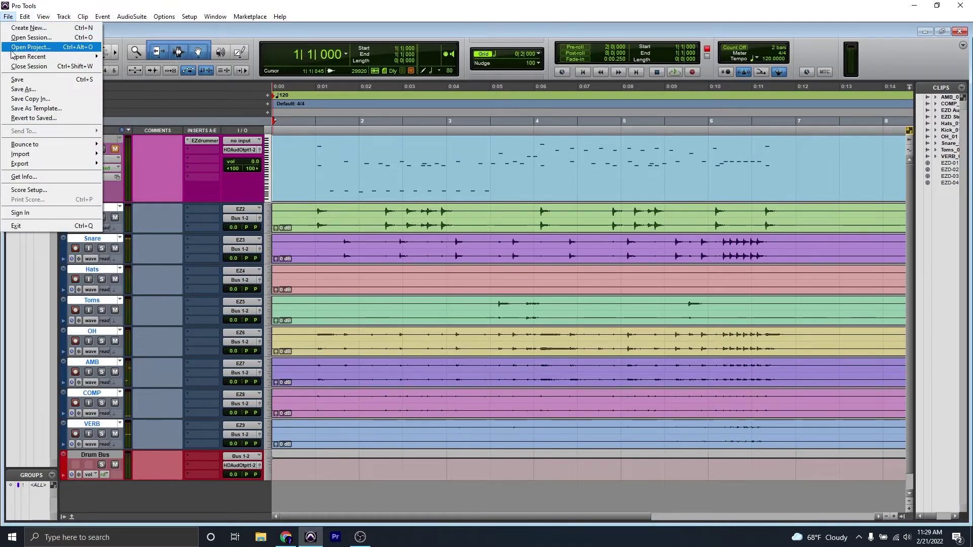
click(29, 107)
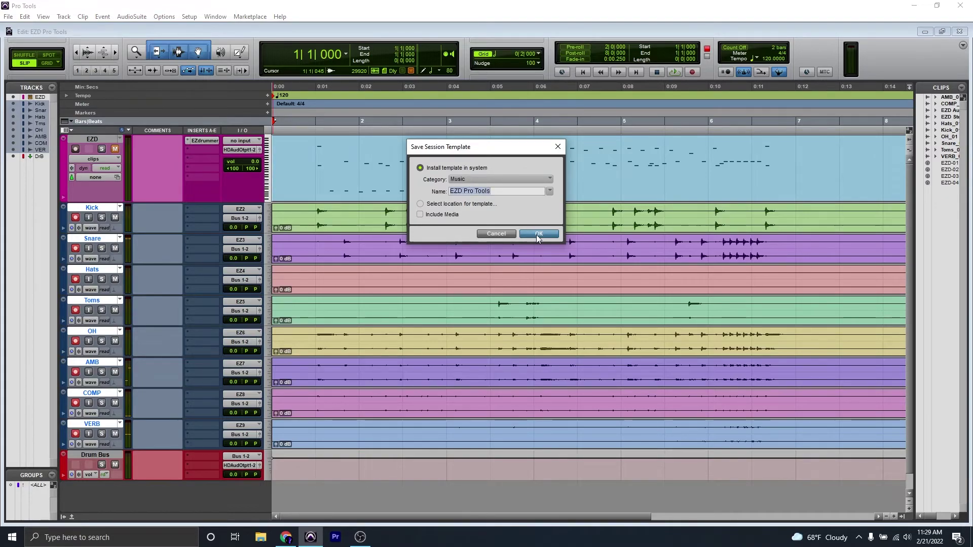
click(495, 193)
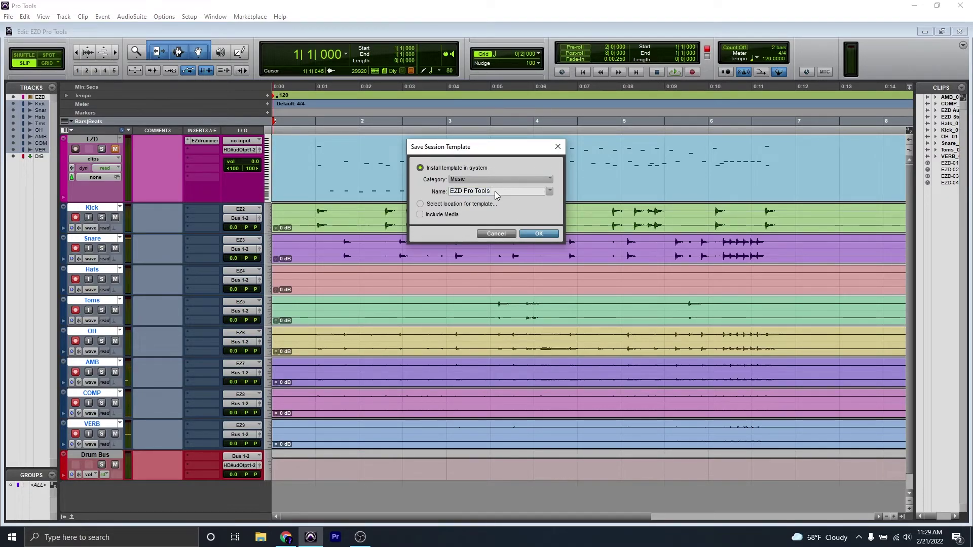
text(Template)
click(537, 235)
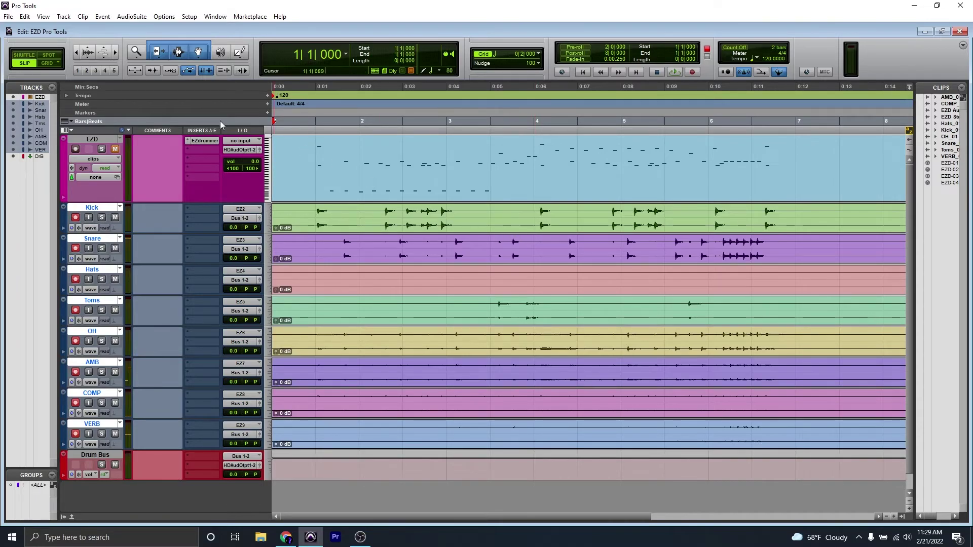
click(8, 16)
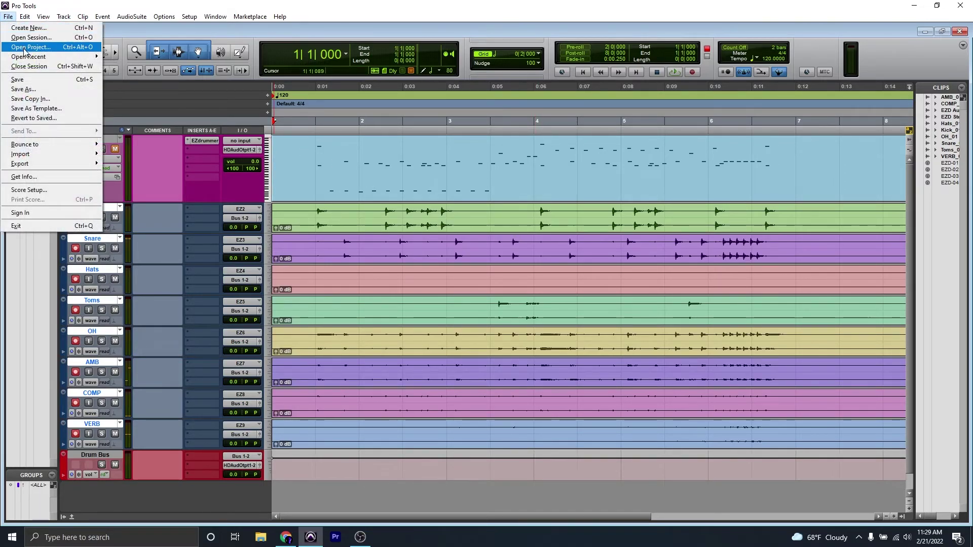
click(29, 67)
Save changes on close, then start a new session from the EZD Pro Tools Template and edit its name
click(575, 220)
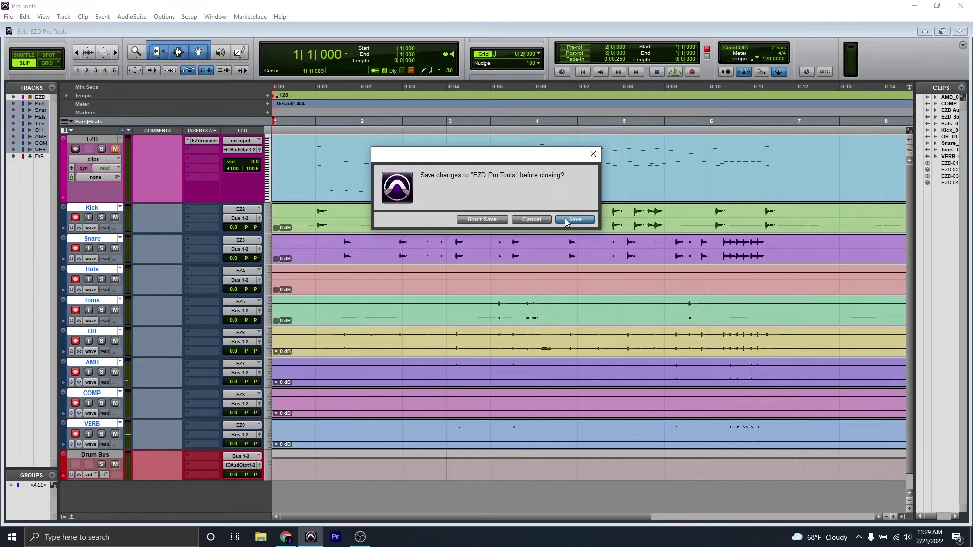
click(7, 17)
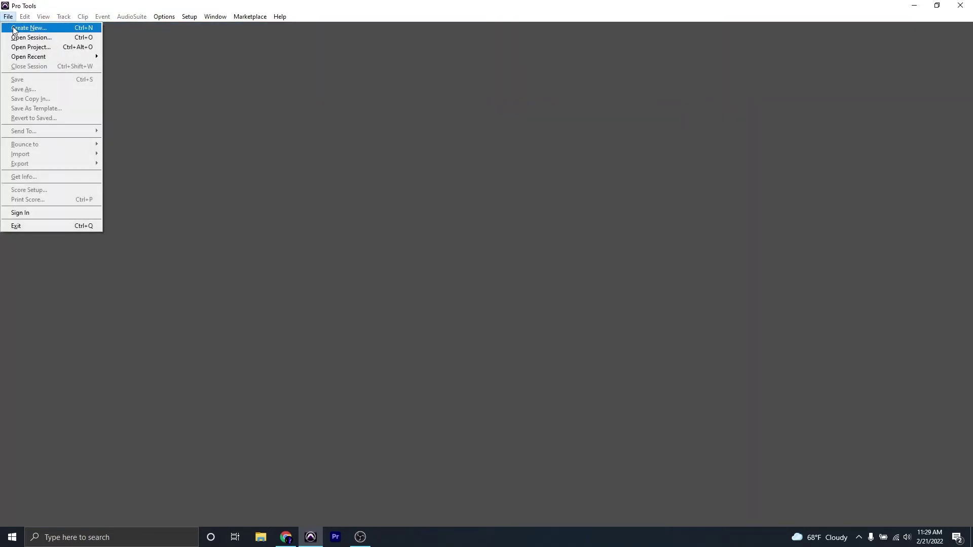
click(23, 26)
click(418, 148)
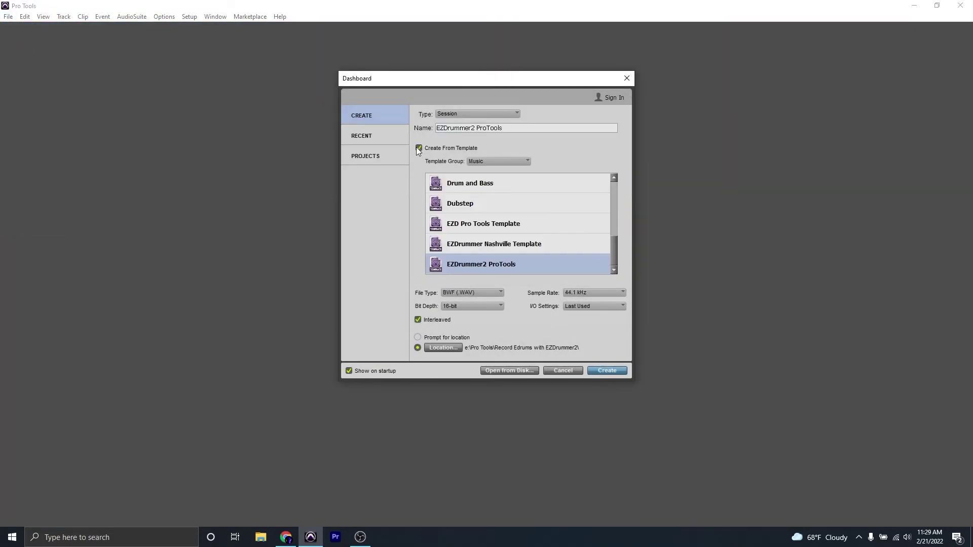
click(486, 223)
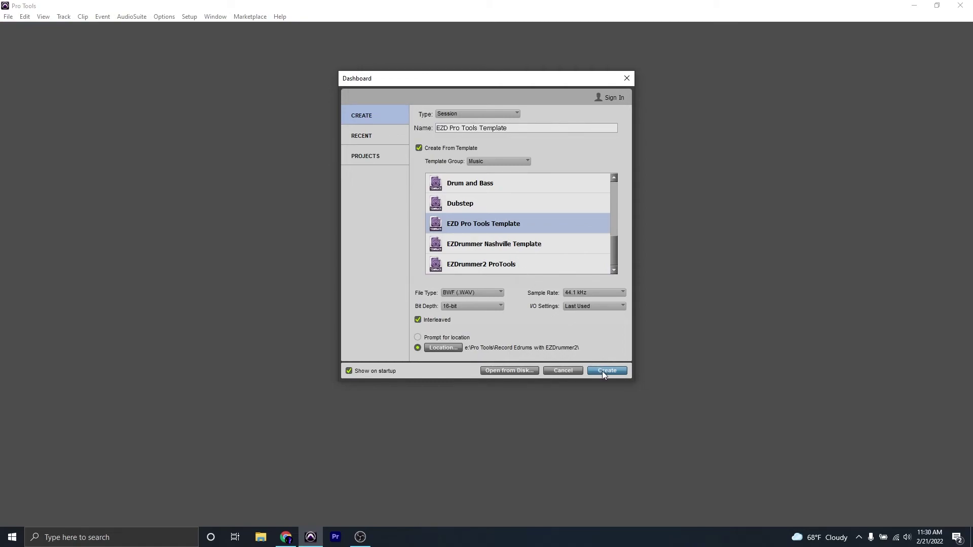
click(546, 129)
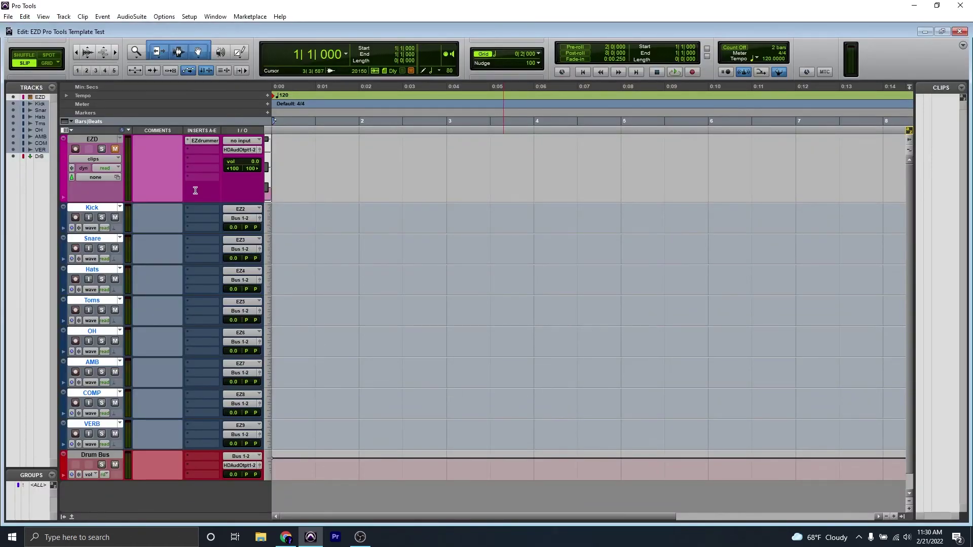
click(313, 238)
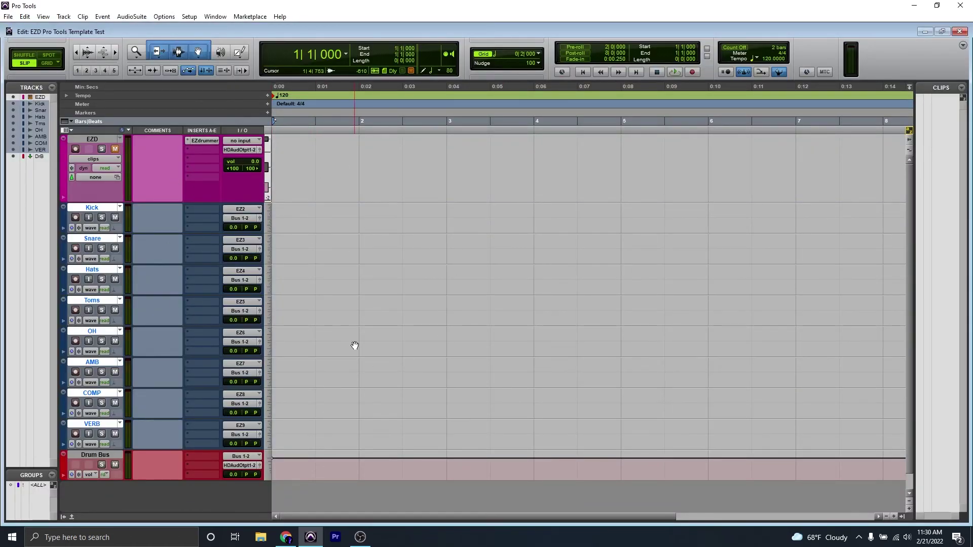